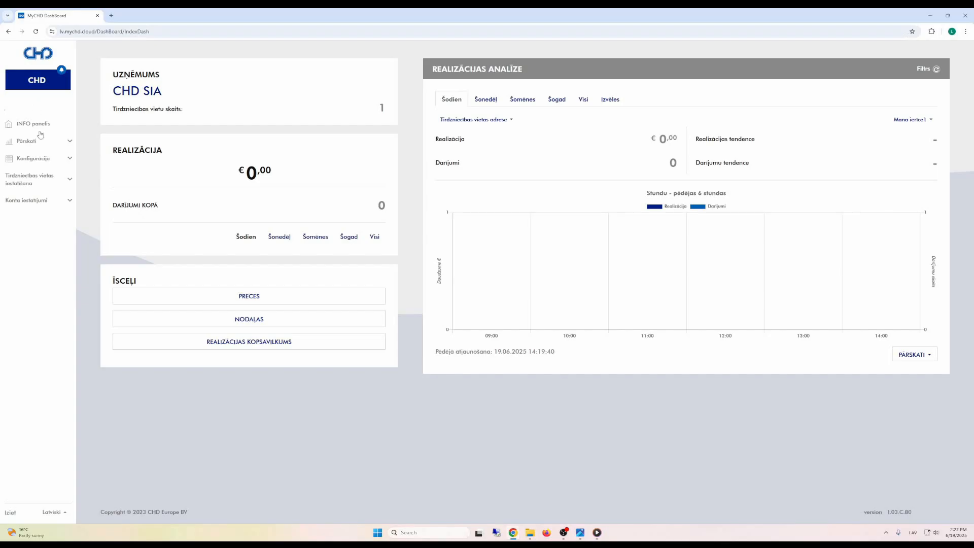
# Step: Expand the Konfigurācija section in the sidebar to list the configuration pages
pyautogui.click(44, 160)
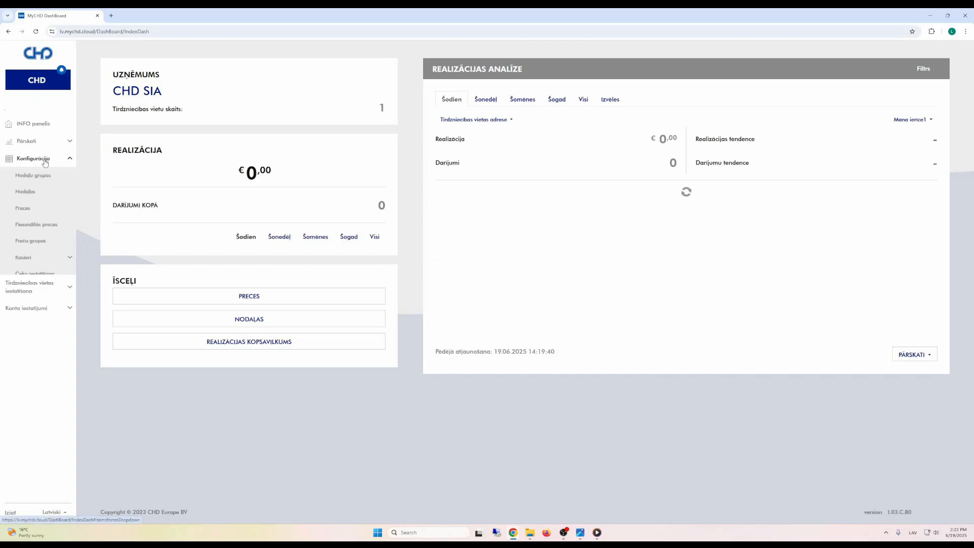
# Step: Open the Nodaļas departments list and edit department NODAĻA 01
pyautogui.click(26, 192)
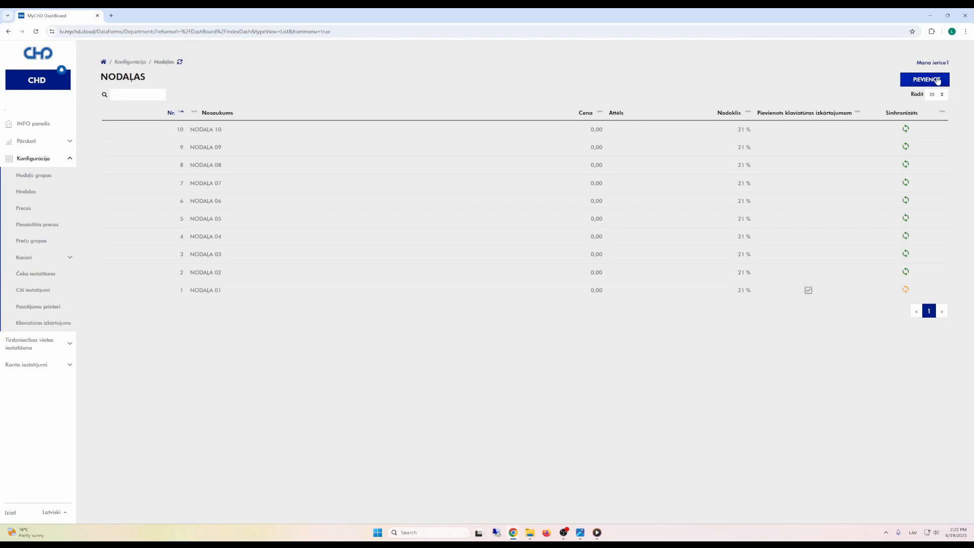
pyautogui.click(218, 295)
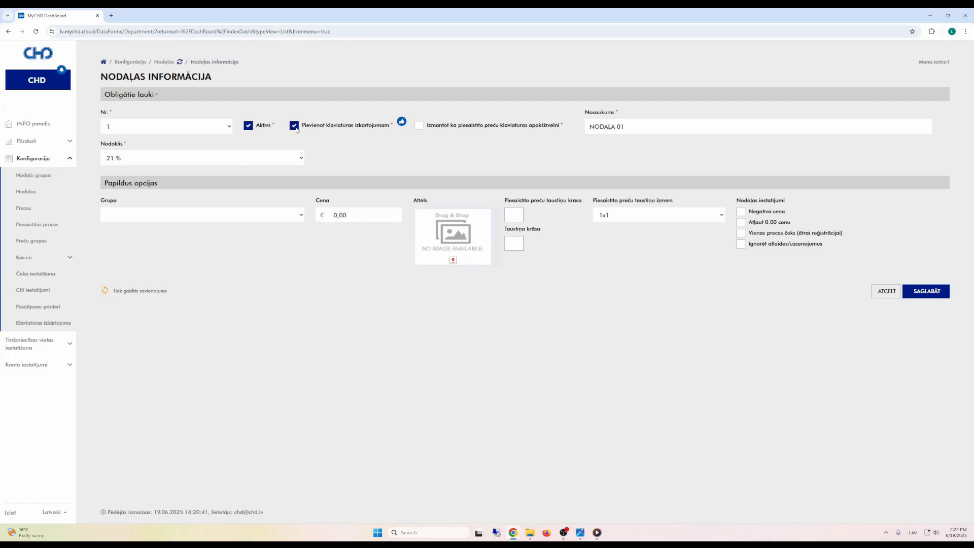
# Step: Exclude the department from the keyboard layout, make it a linked-product submenu, and rename it SILTIE DZĒRIENI
pyautogui.click(295, 125)
pyautogui.click(419, 126)
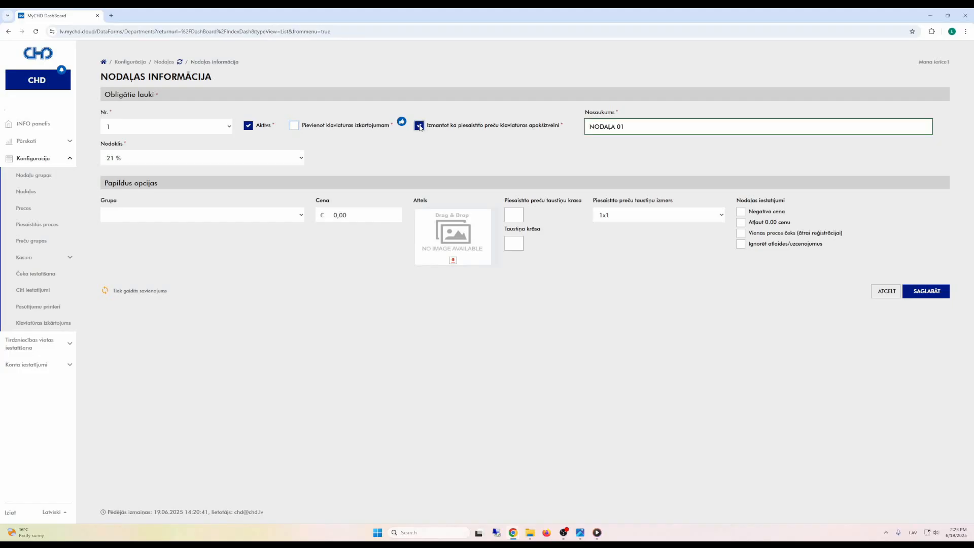
pyautogui.moveTo(641, 126); pyautogui.dragTo(568, 129)
pyautogui.write('SiLTIE DZERIENI')
# Step: Keep the 21 % tax rate and begin choosing an image file for the department
pyautogui.click(300, 160)
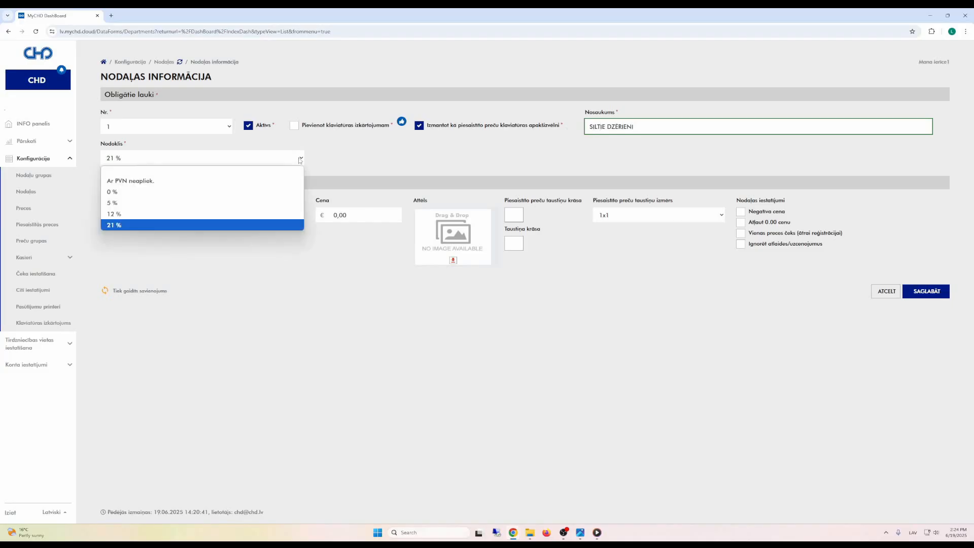
pyautogui.click(340, 163)
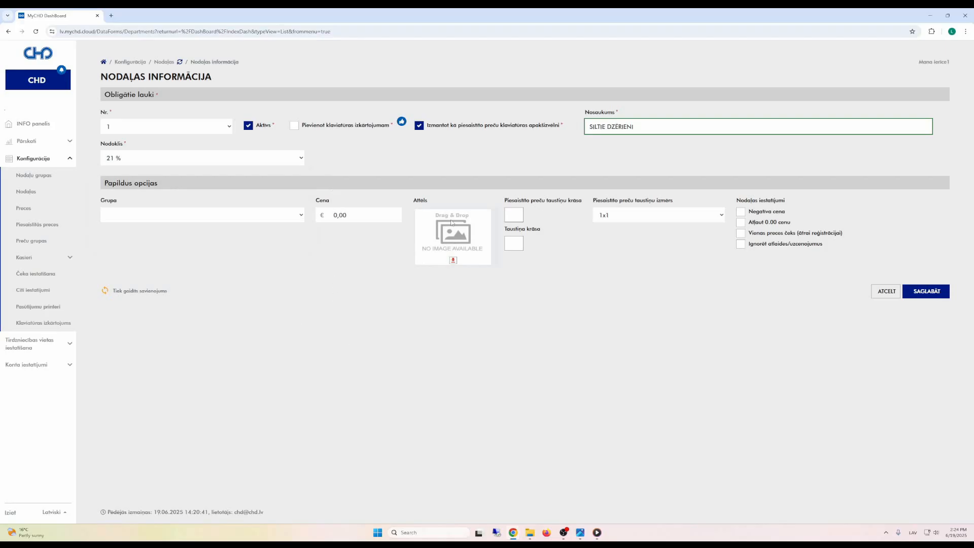
pyautogui.click(454, 261)
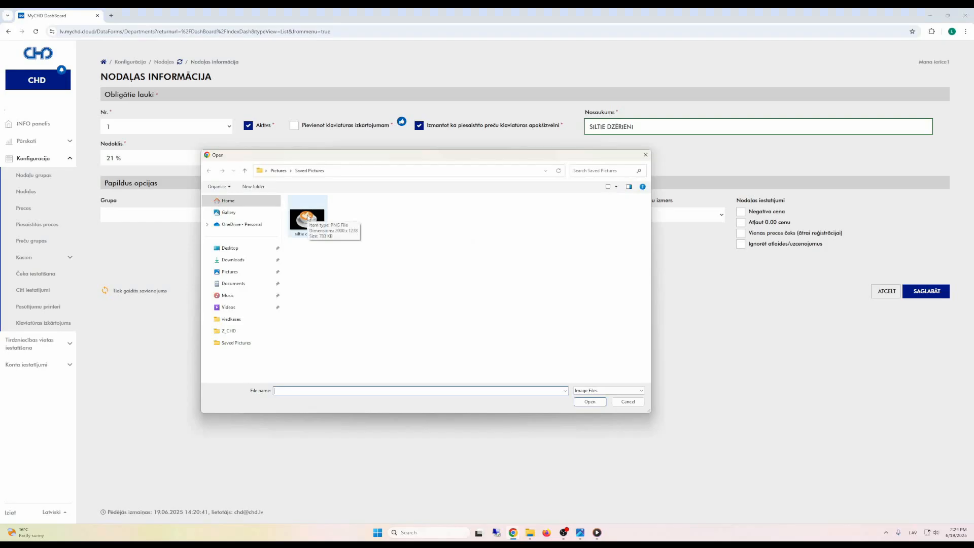
# Step: Load the coffee picture, zoom it out, centre the cup in the crop box, and insert it
pyautogui.click(308, 217)
pyautogui.click(597, 403)
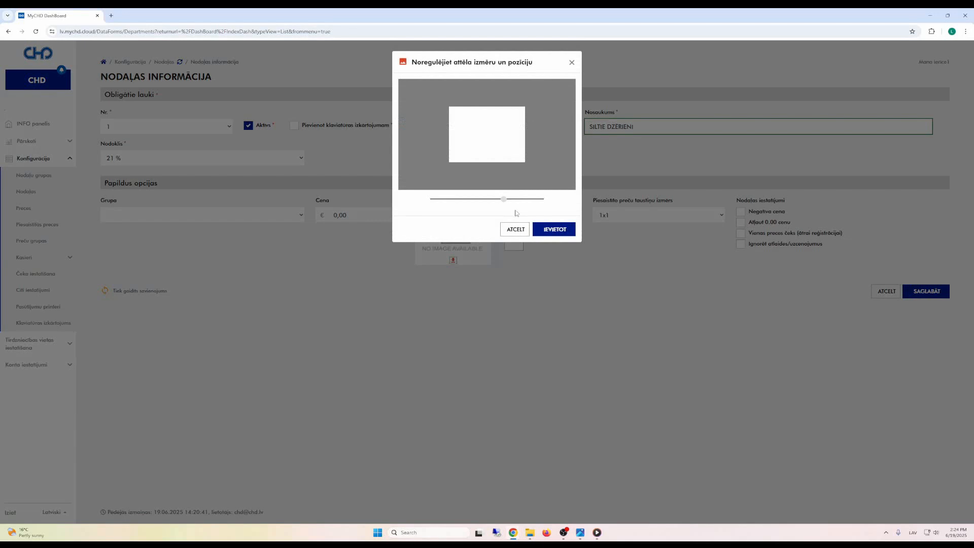
pyautogui.moveTo(501, 199); pyautogui.dragTo(440, 199)
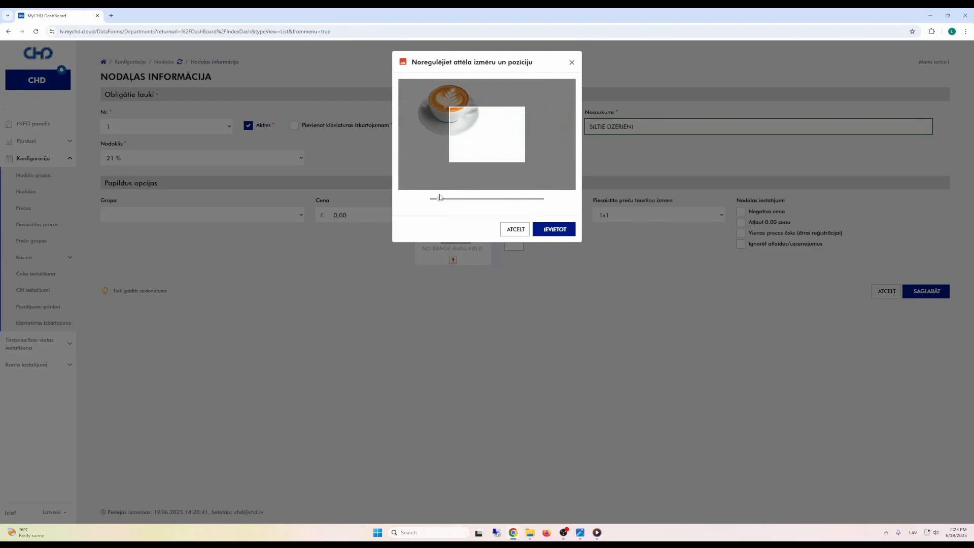
pyautogui.moveTo(471, 121); pyautogui.dragTo(507, 143)
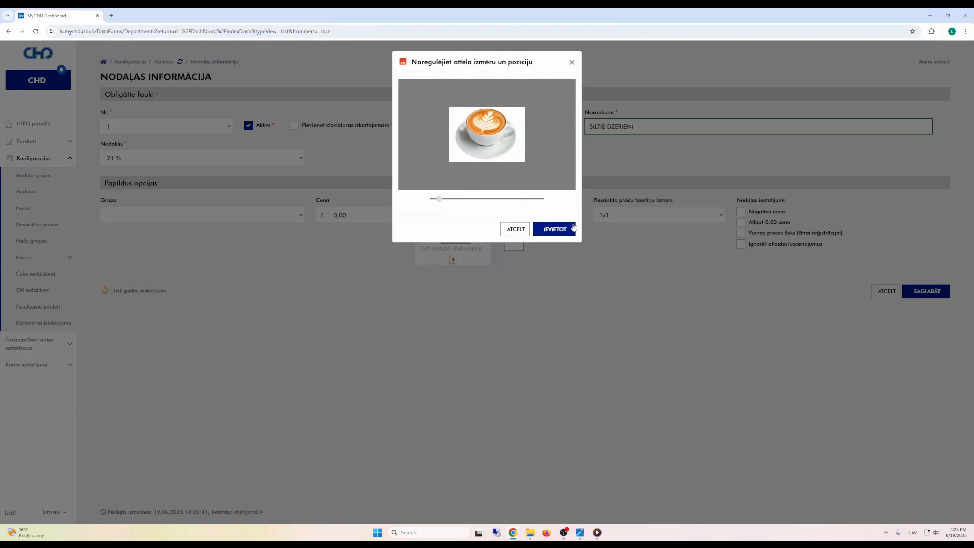
pyautogui.click(555, 229)
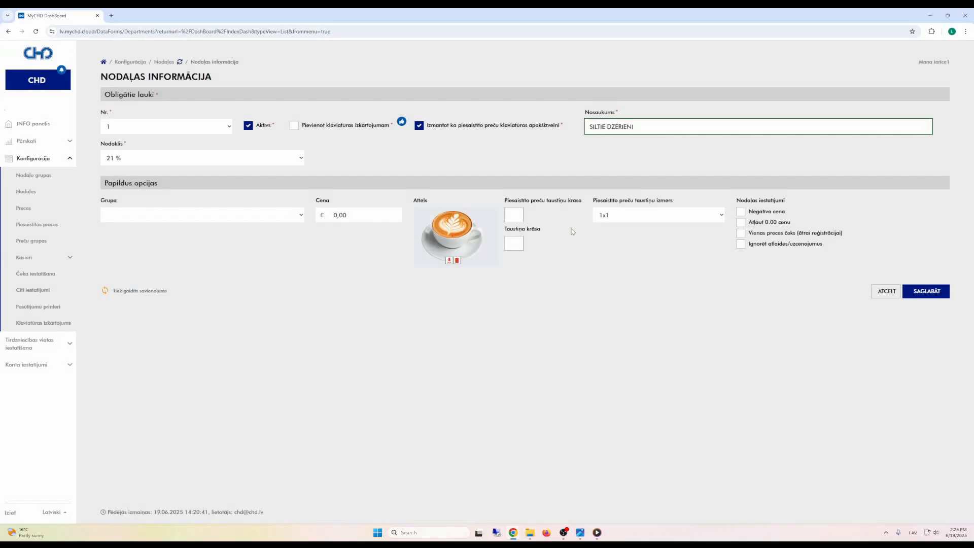
# Step: Set the department button colour to fully opaque yellow
pyautogui.click(517, 249)
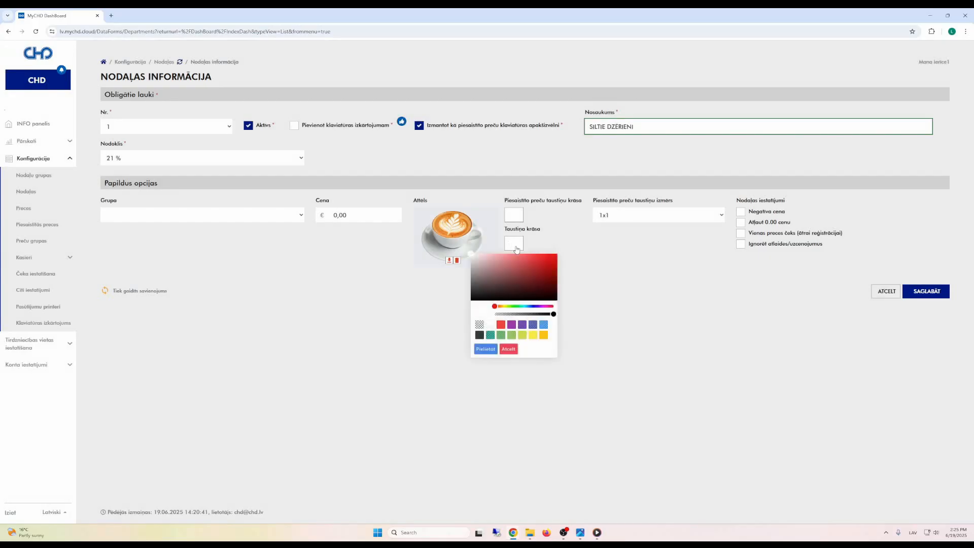
pyautogui.click(501, 325)
pyautogui.click(490, 336)
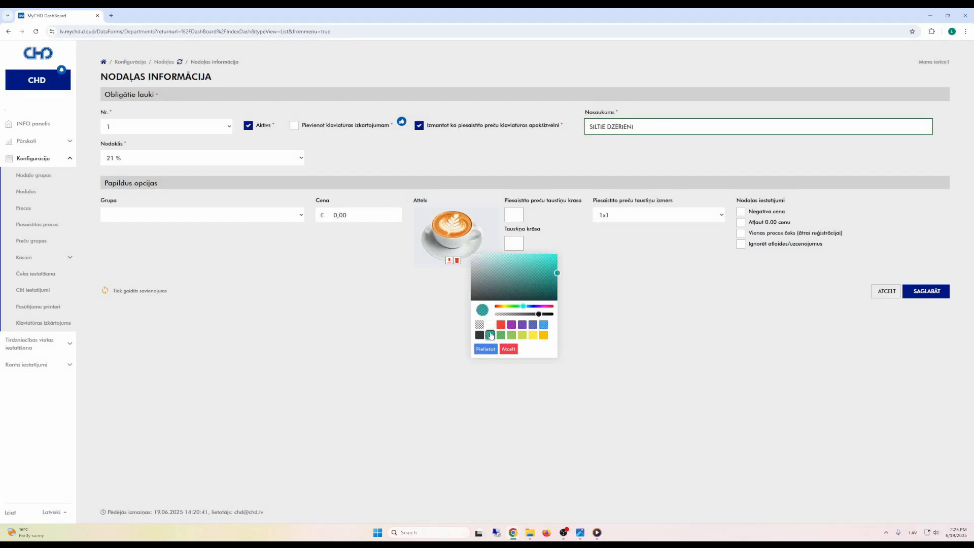
pyautogui.click(533, 335)
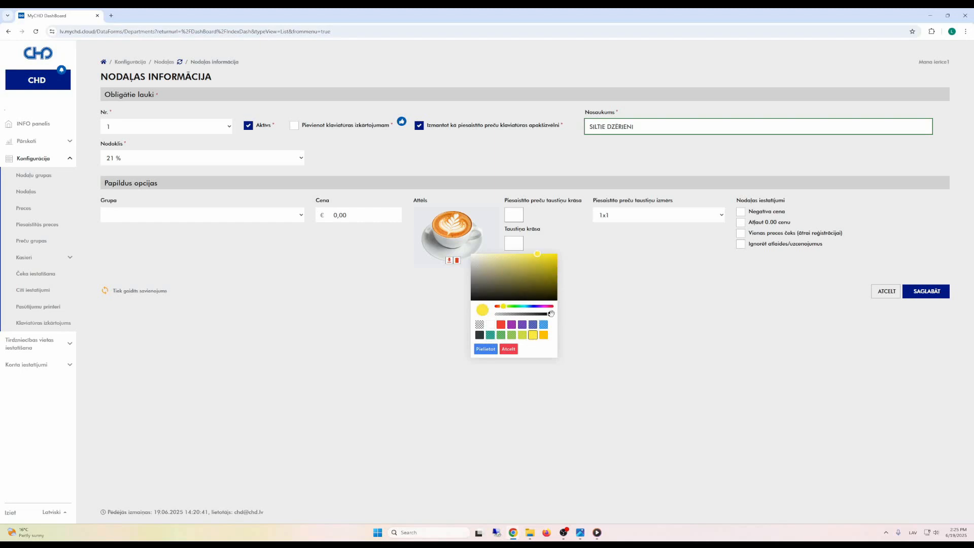
pyautogui.moveTo(551, 314); pyautogui.dragTo(562, 315)
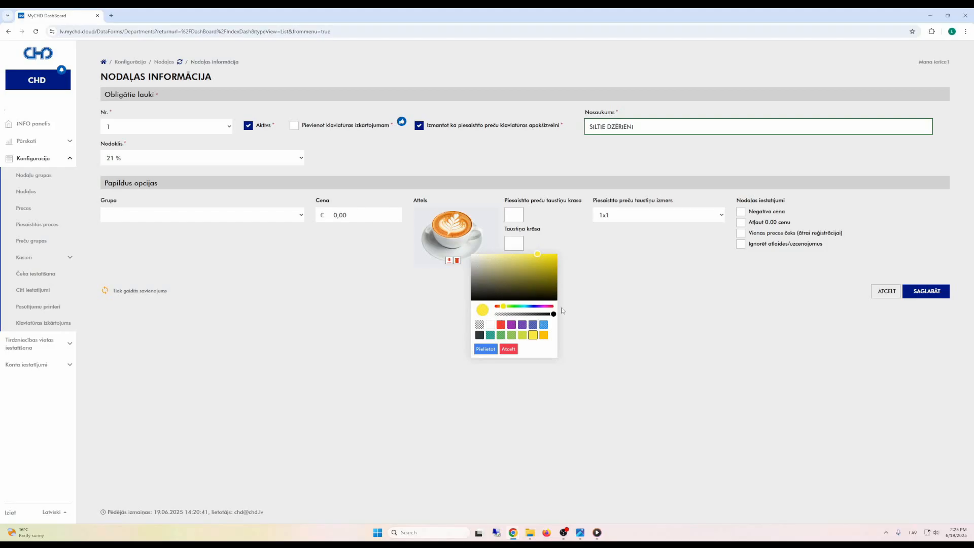
pyautogui.click(486, 349)
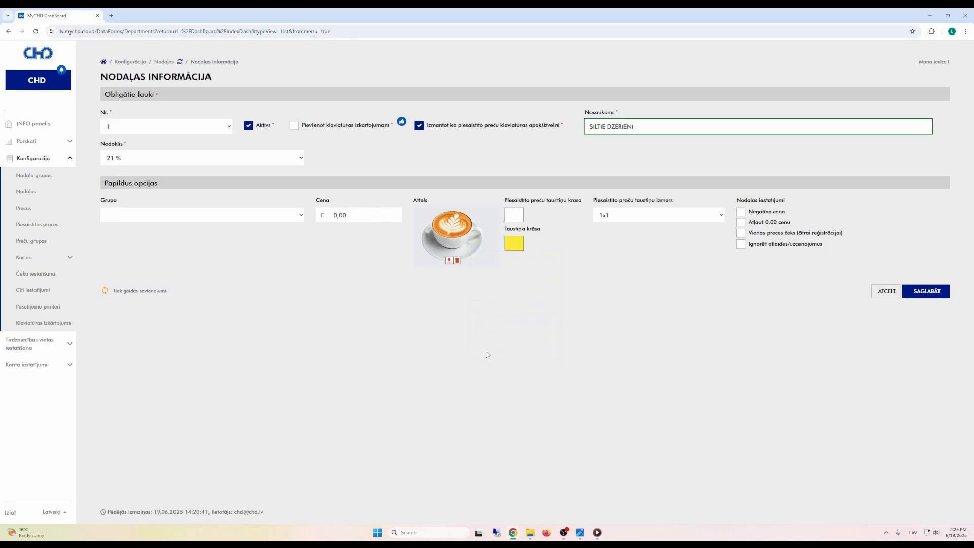
# Step: Make the linked-product buttons yellow and sized 1x2
pyautogui.click(513, 215)
pyautogui.click(534, 306)
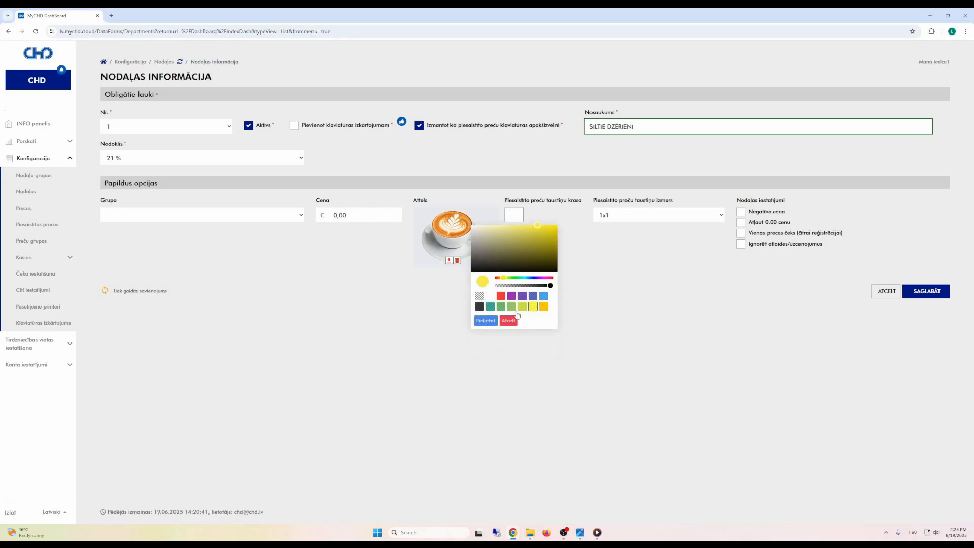
pyautogui.click(486, 320)
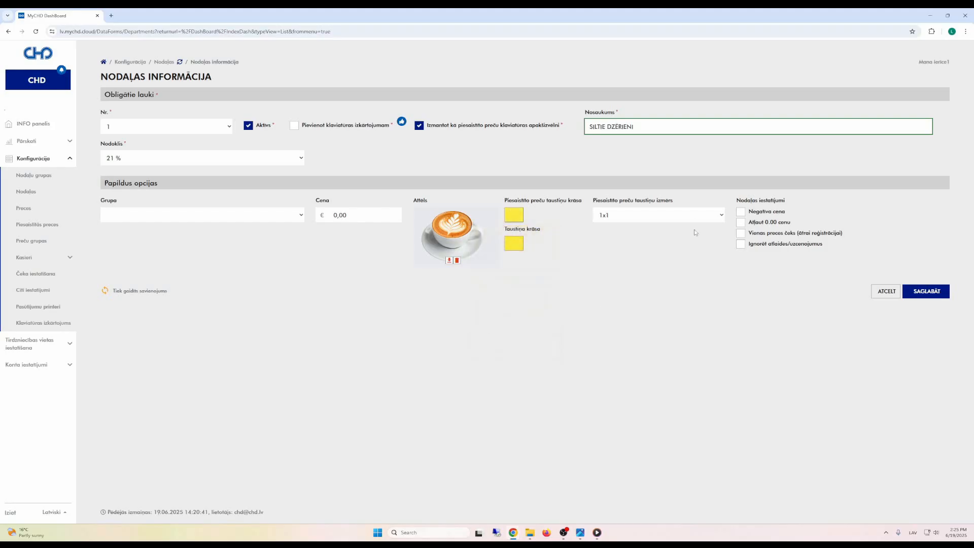
pyautogui.click(675, 215)
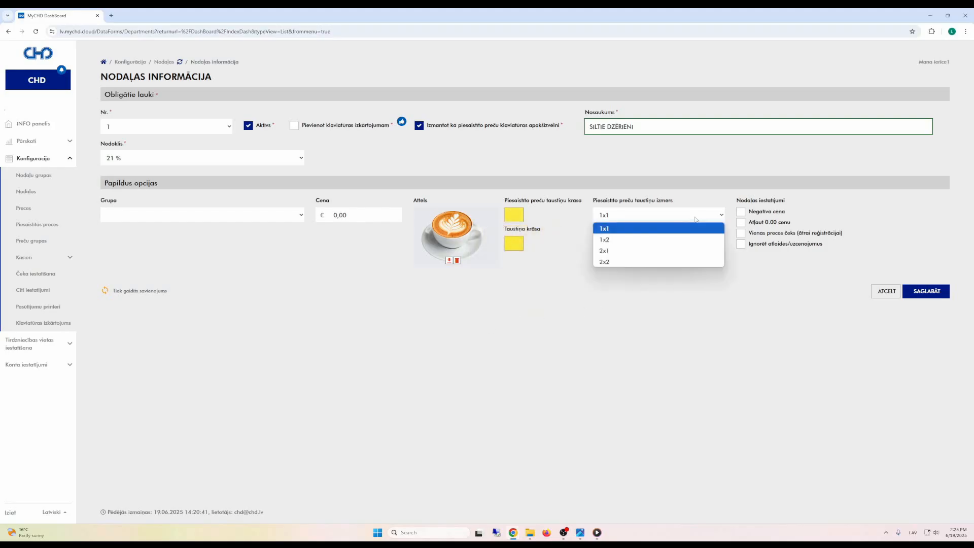
pyautogui.click(633, 240)
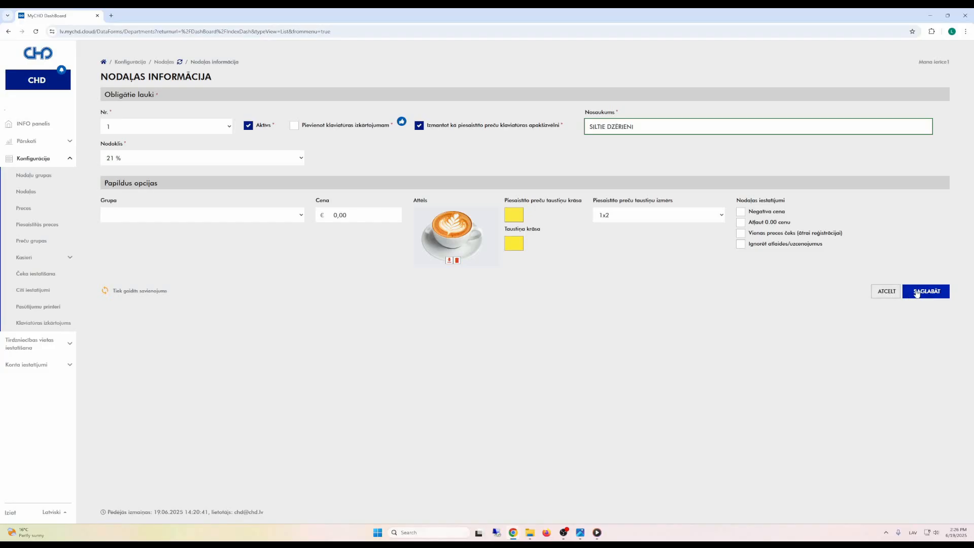
# Step: Save the SILTIE DZĒRIENI department and go to the Klaviatūras izkārtojums editor
pyautogui.click(918, 294)
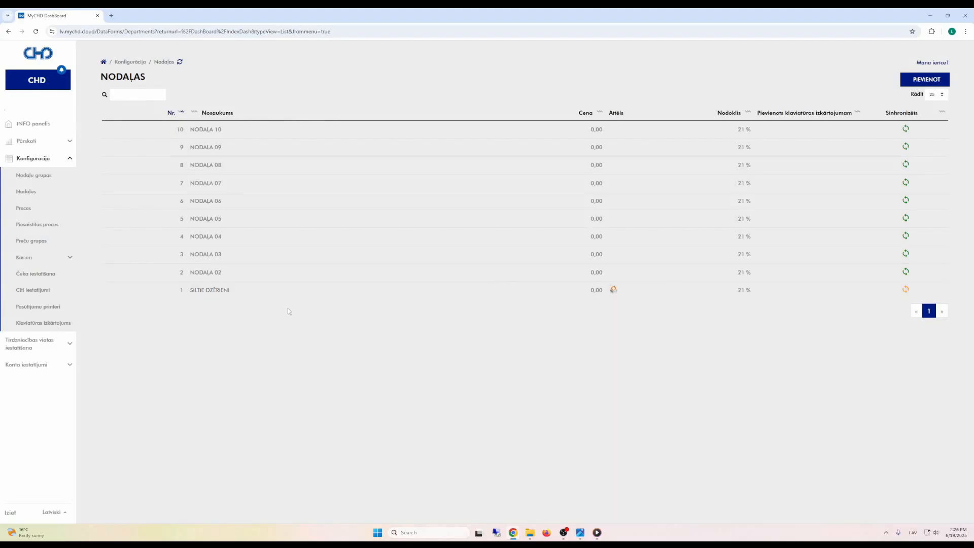
pyautogui.click(59, 326)
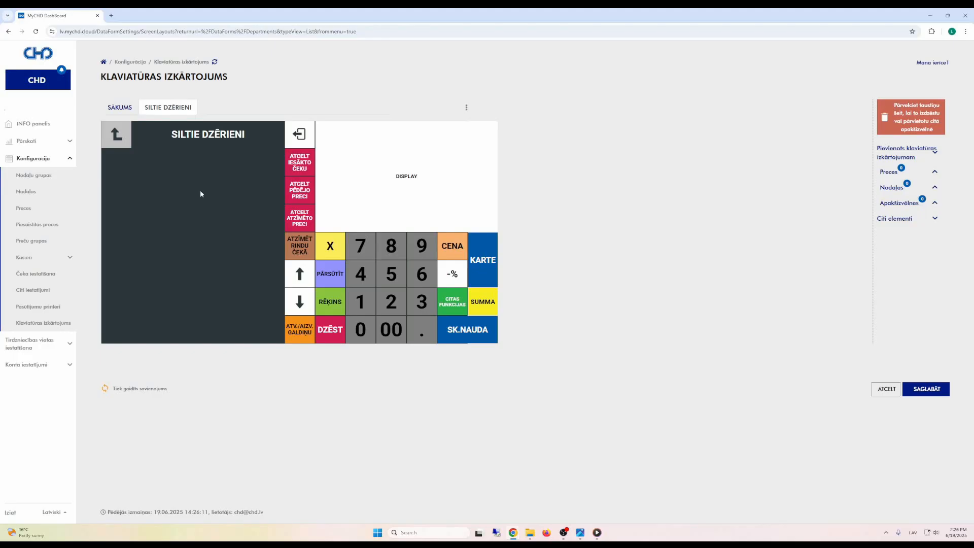
# Step: On the SĀKUMS page, enlarge the yellow coffee tile and open its Taustiņa konfigurēšana settings
pyautogui.click(120, 110)
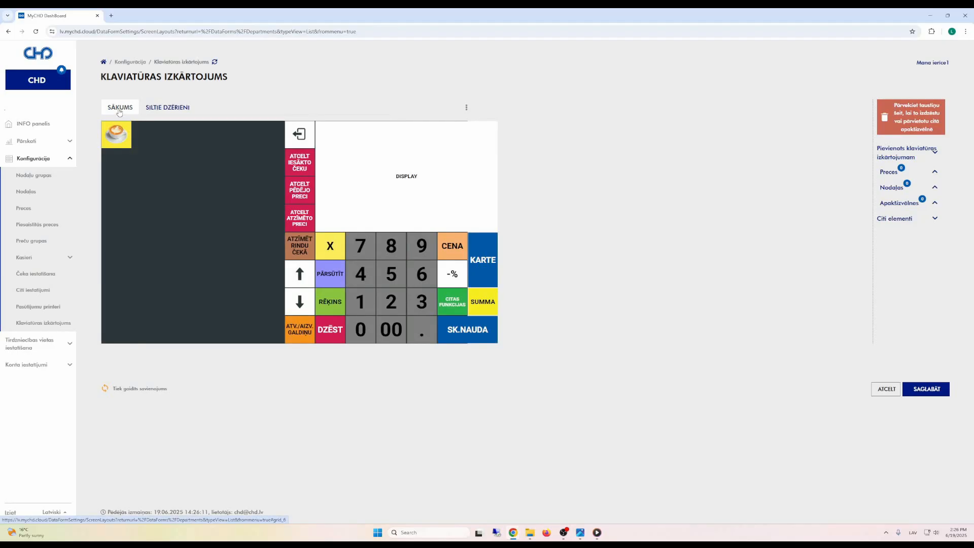
pyautogui.moveTo(131, 148); pyautogui.dragTo(192, 175)
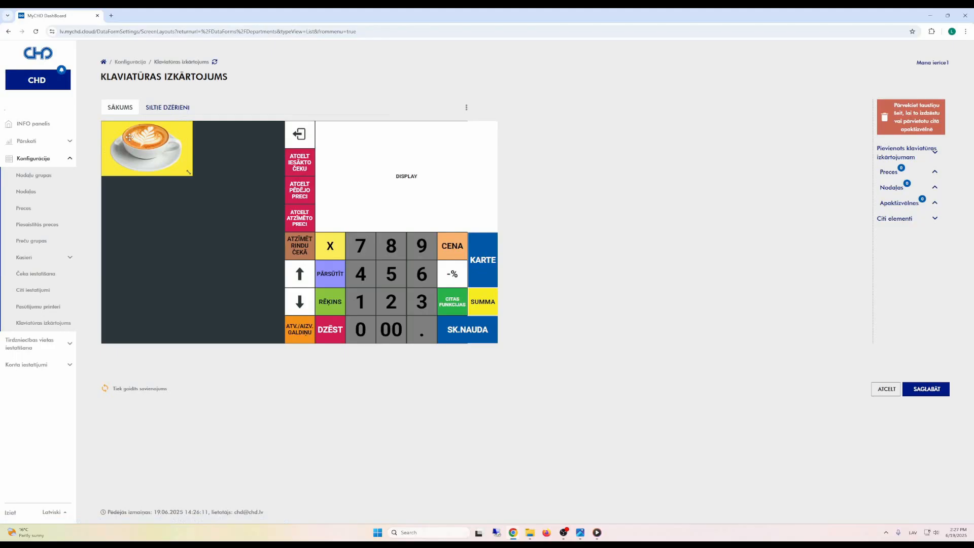
pyautogui.click(129, 137)
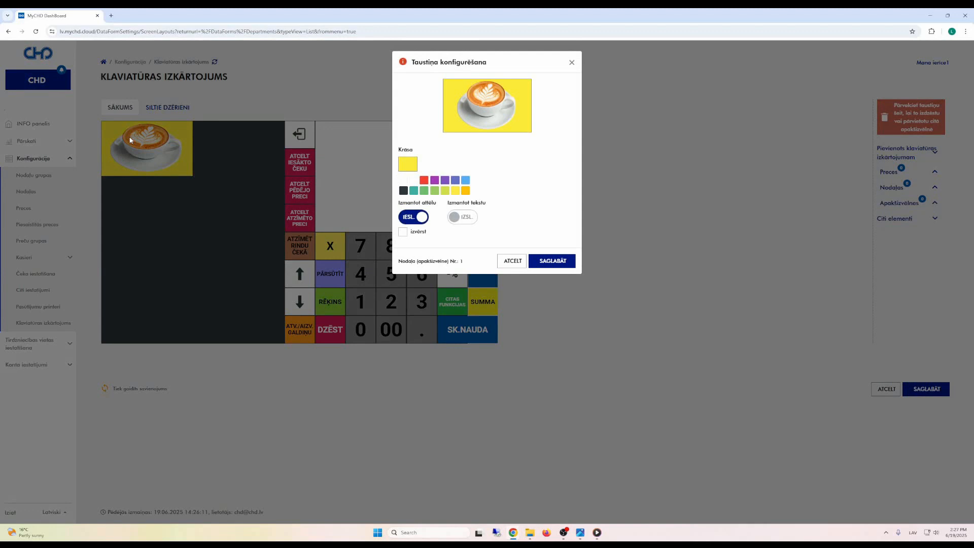
# Step: Show the SILTIE DZĒRIENI caption with the coffee image at text size 29, and save the key
pyautogui.click(414, 218)
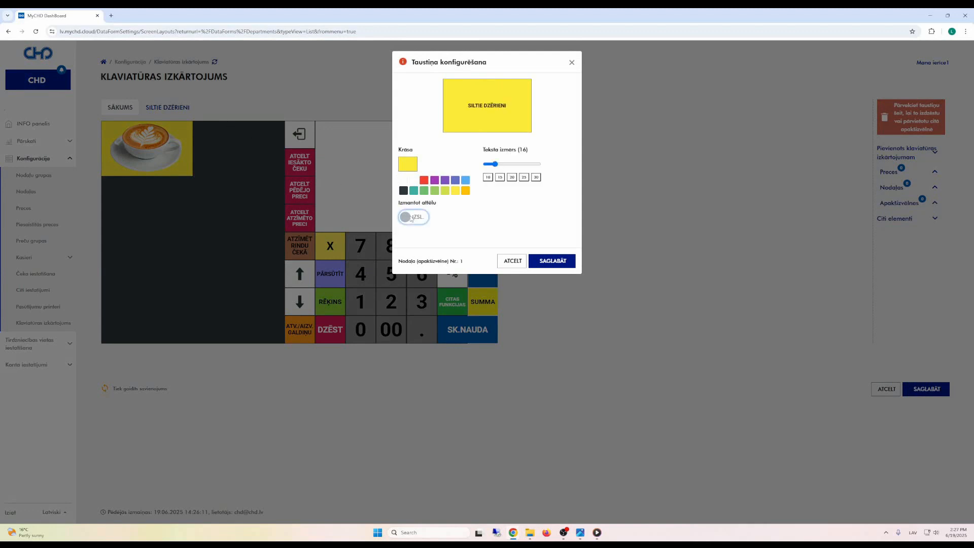
pyautogui.click(411, 219)
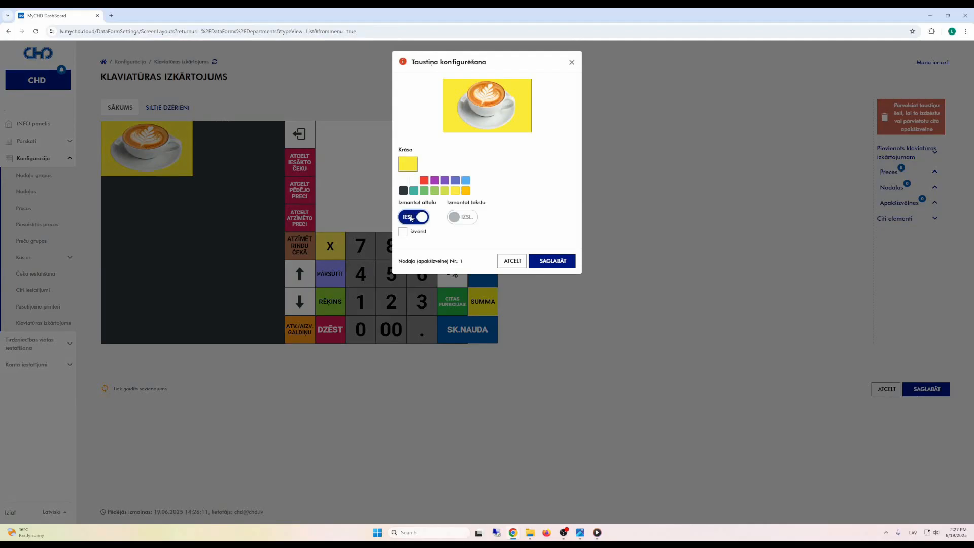
pyautogui.click(456, 220)
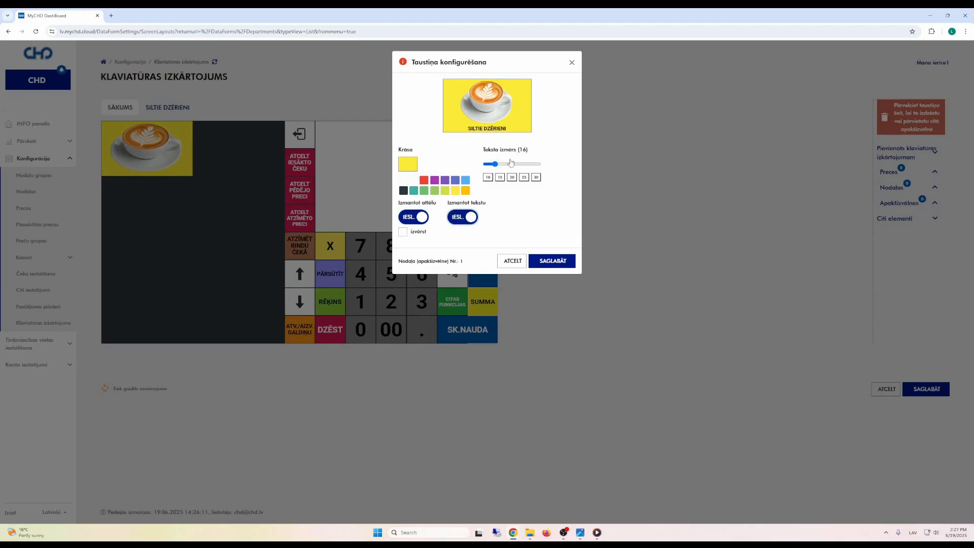
pyautogui.click(512, 177)
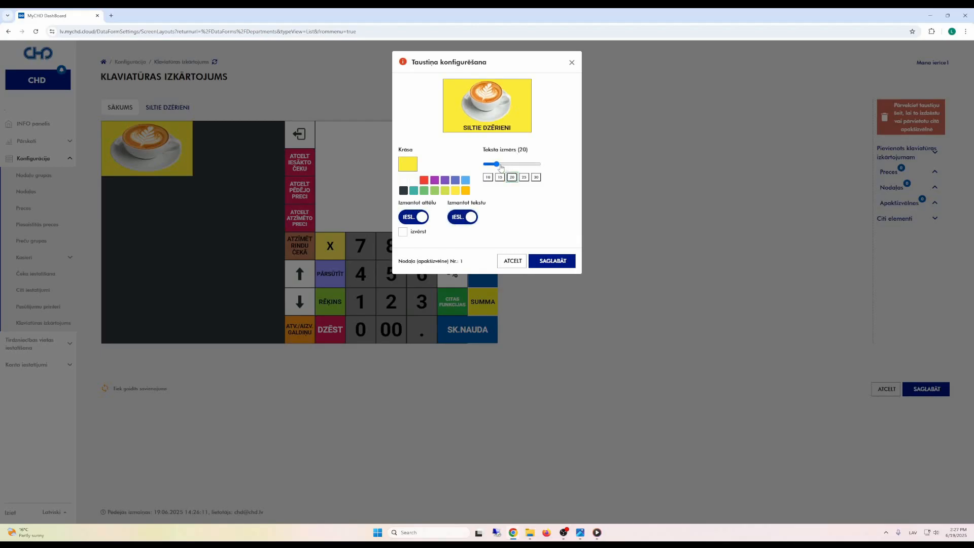
pyautogui.moveTo(497, 164); pyautogui.dragTo(501, 168)
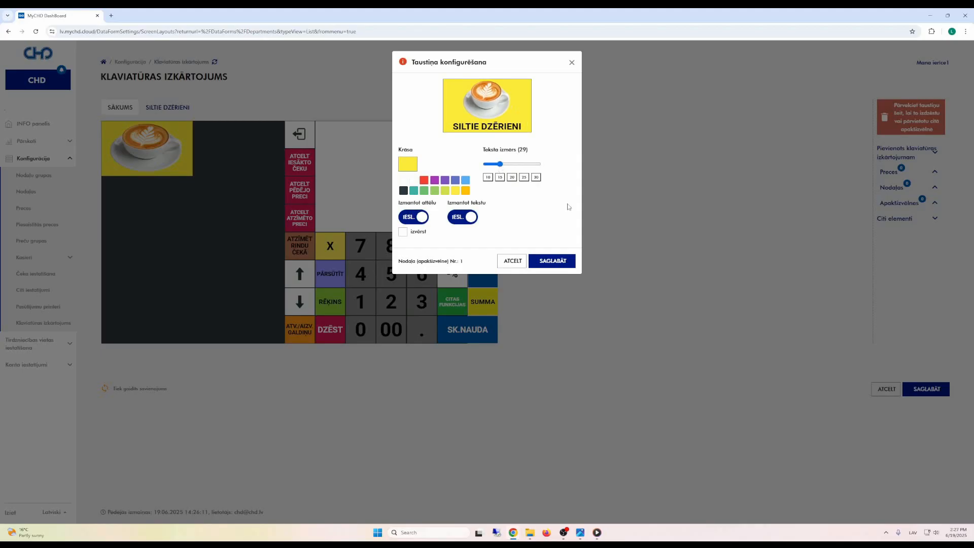
pyautogui.click(563, 261)
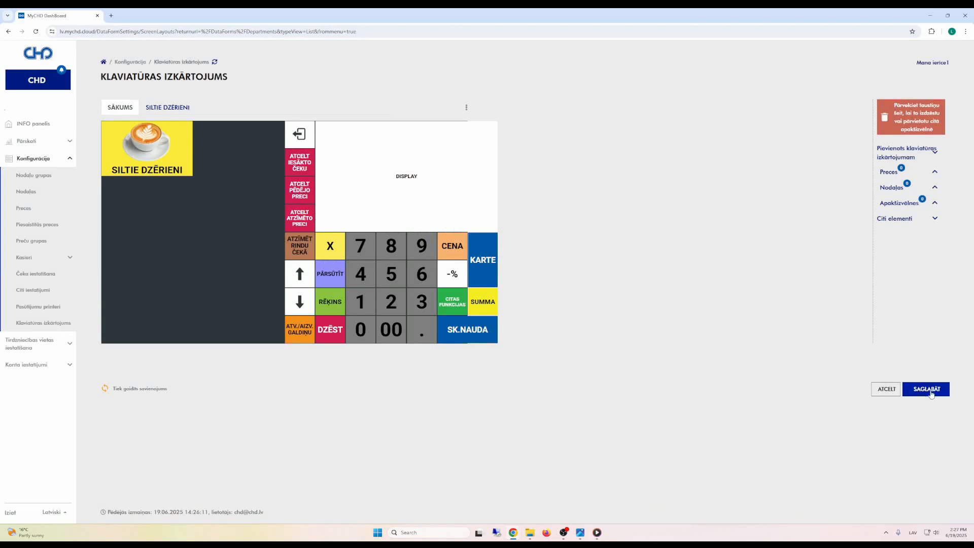
# Step: Save the keyboard layout and go to the empty PRECES items list
pyautogui.click(931, 394)
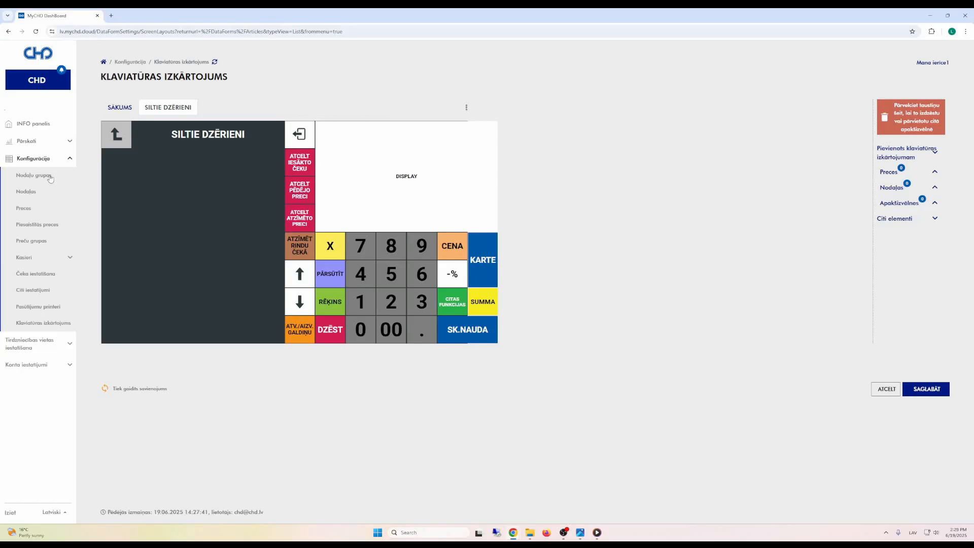
pyautogui.click(24, 209)
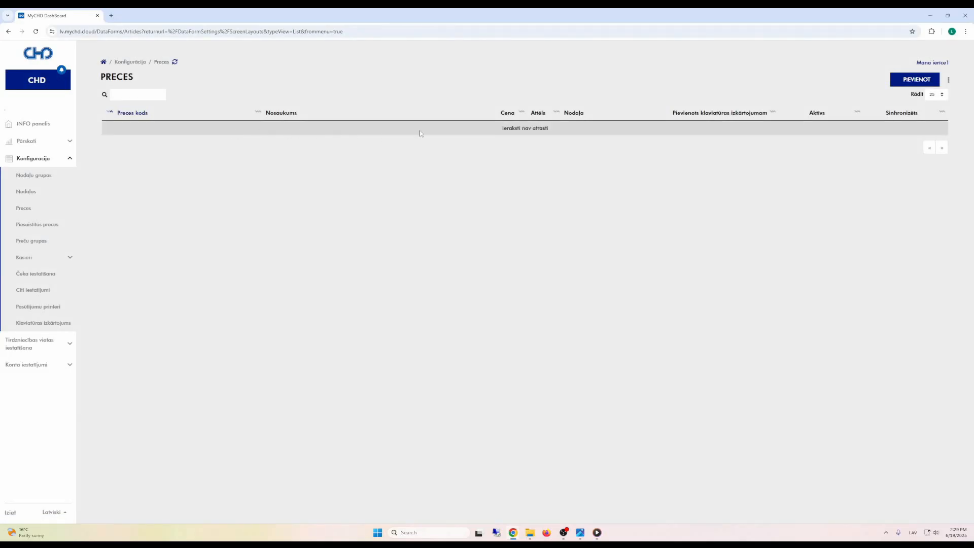
# Step: Start a new item with code 101 in department SILTIE DZĒRIENI, added to the keyboard layout
pyautogui.click(907, 80)
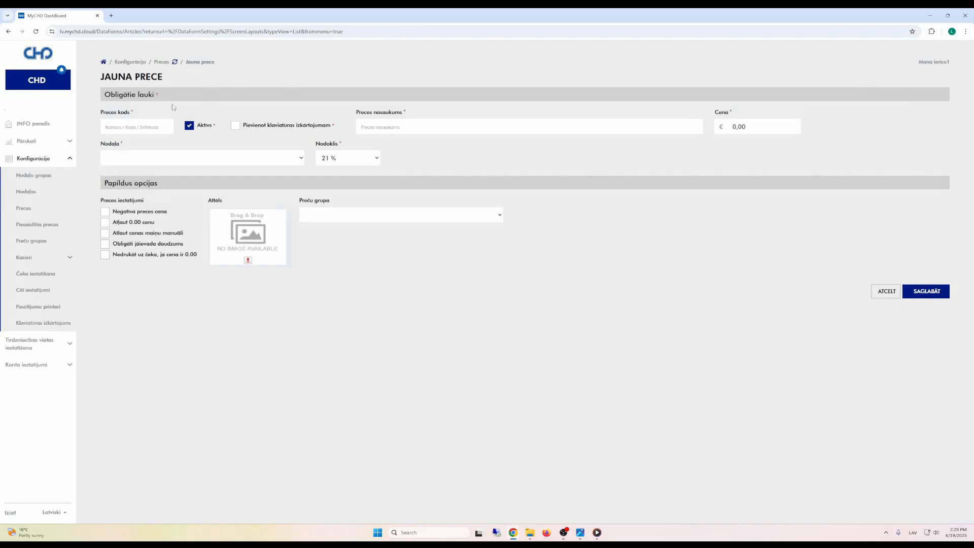
pyautogui.click(137, 125)
pyautogui.write('101')
pyautogui.click(158, 158)
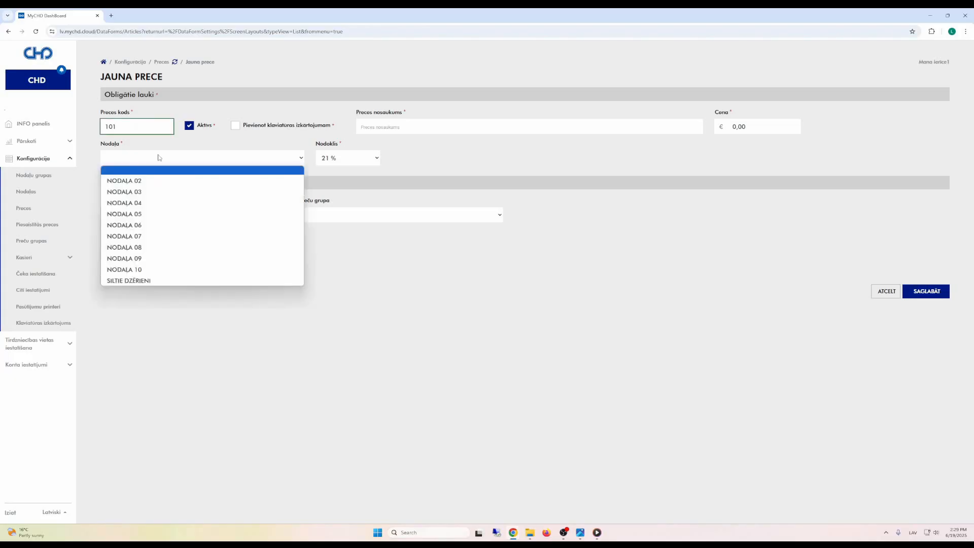
pyautogui.click(167, 281)
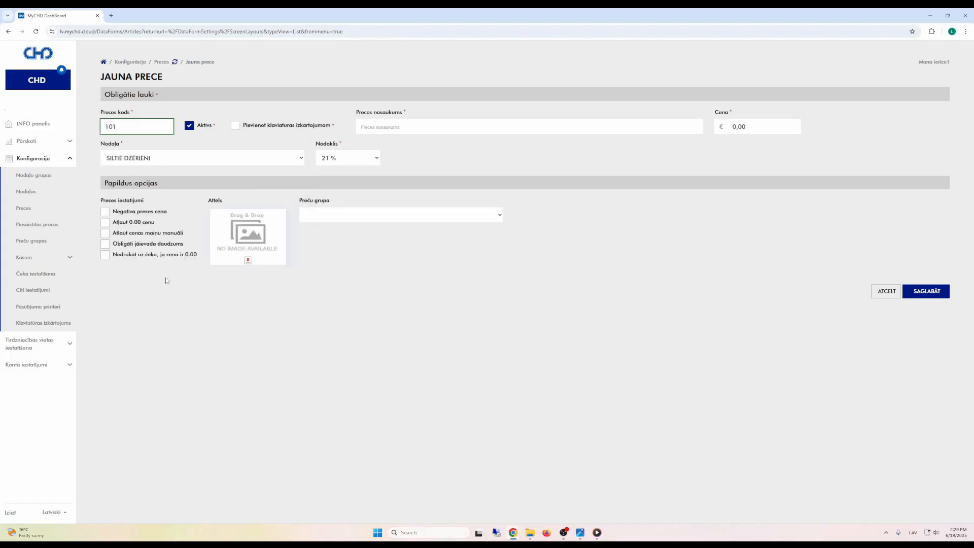
pyautogui.click(237, 129)
# Step: Name the item Latte, price it 3,50, allow manual price changes, and save it
pyautogui.click(397, 131)
pyautogui.write('Latte')
pyautogui.press('Tab')
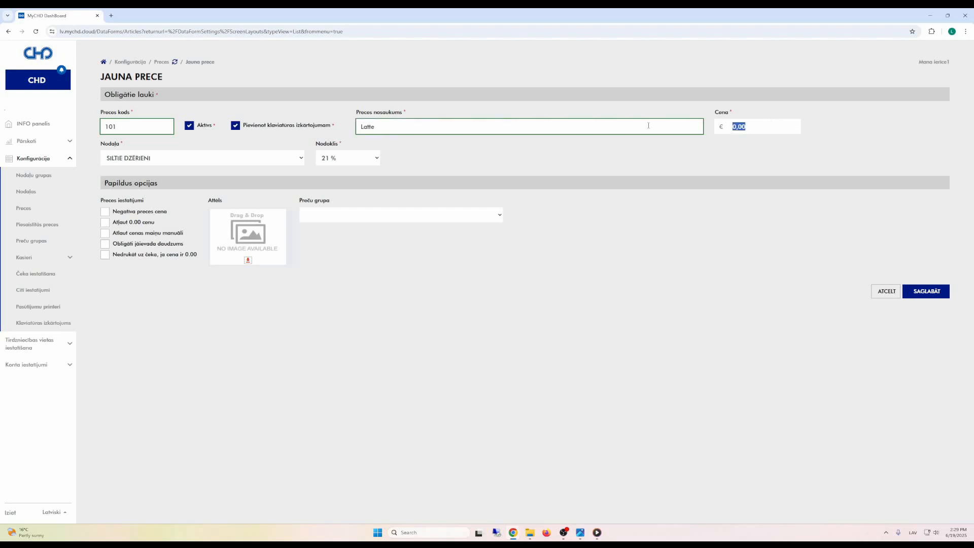
pyautogui.write('3,50')
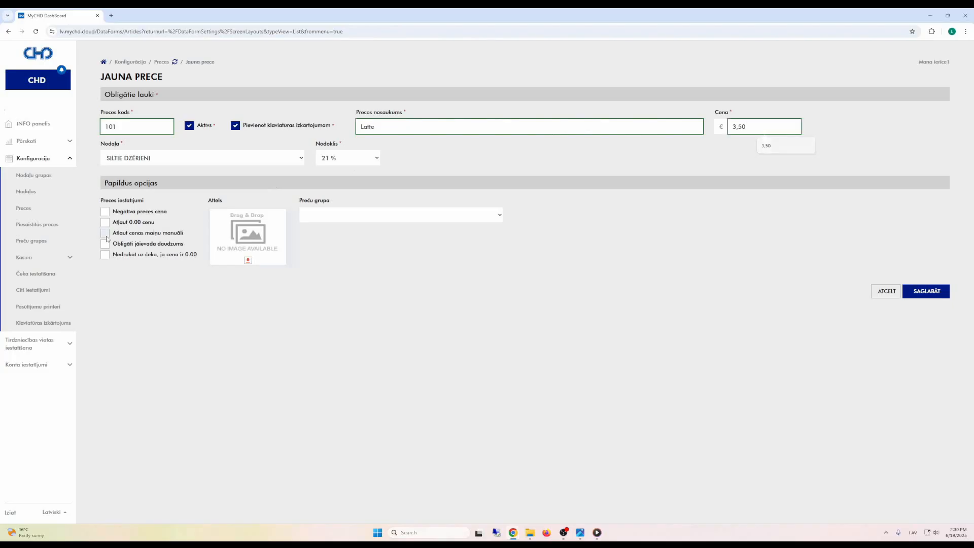
pyautogui.click(106, 237)
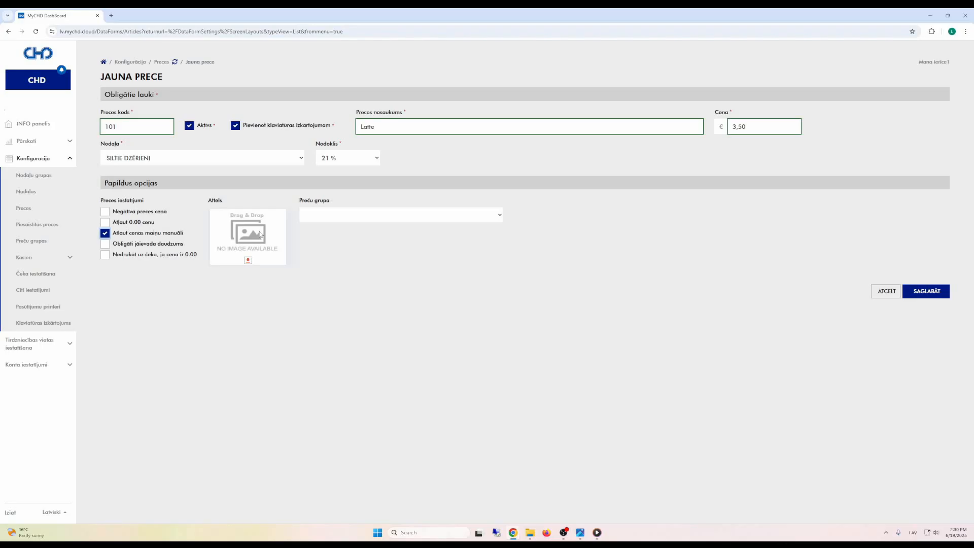
pyautogui.click(926, 291)
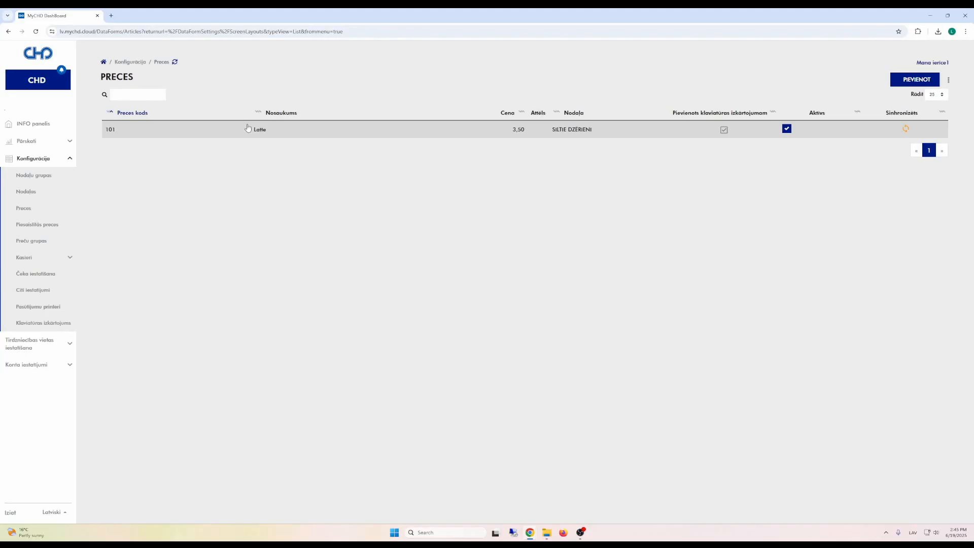
# Step: Download the items template itemstemplateexcel_LV.xlsx via Lejupielādēt veidni and open it in Excel
pyautogui.click(949, 82)
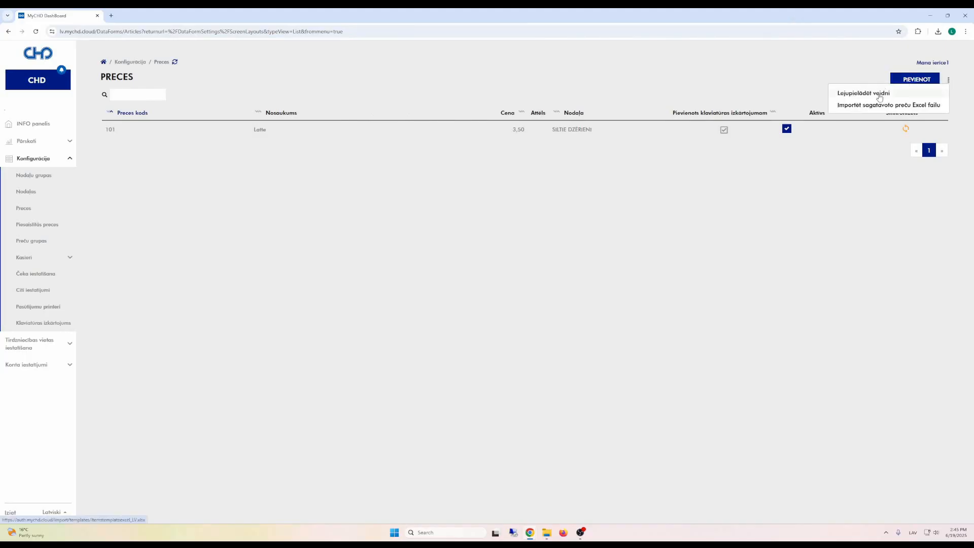
pyautogui.click(879, 95)
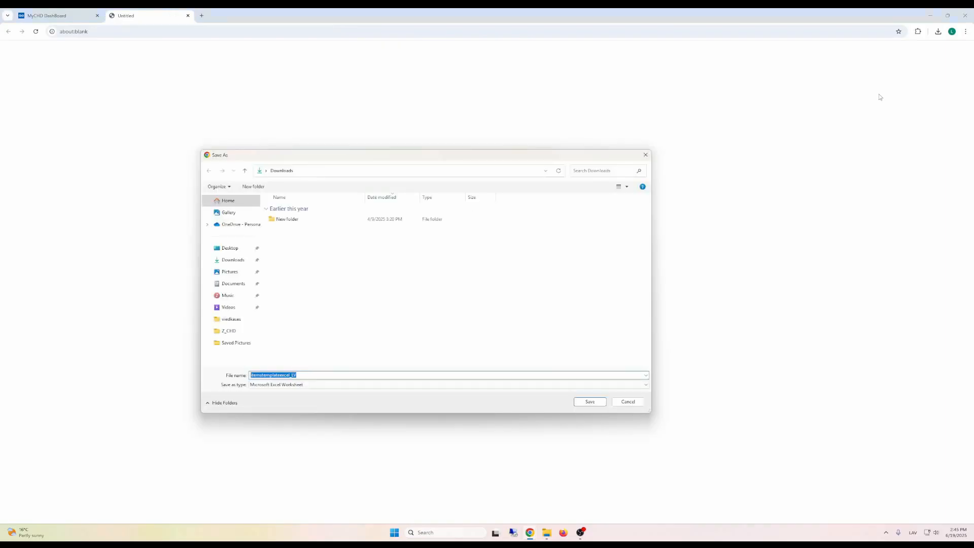
pyautogui.click(605, 402)
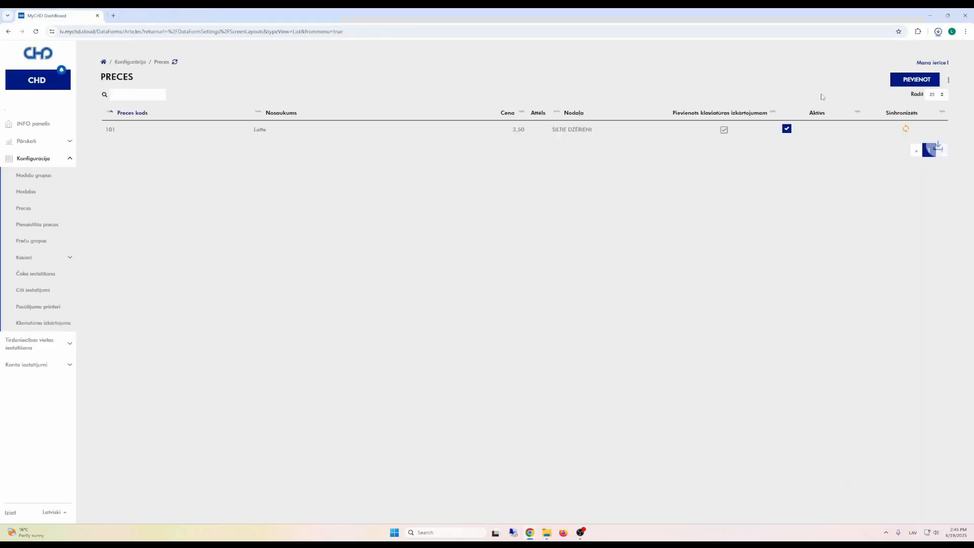
pyautogui.click(859, 50)
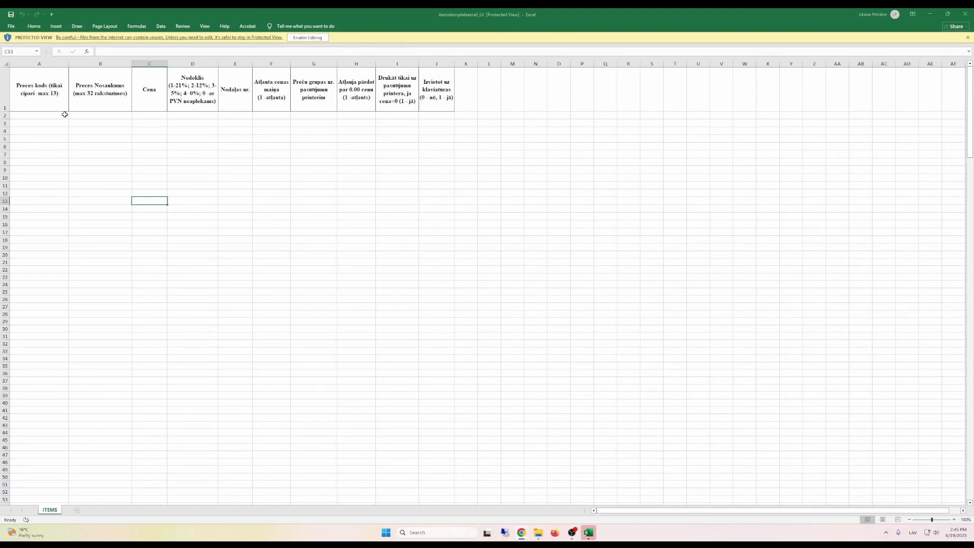
# Step: Select cells A2:B2 in the template's ITEMS sheet, then close Excel
pyautogui.moveTo(65, 115); pyautogui.dragTo(261, 126)
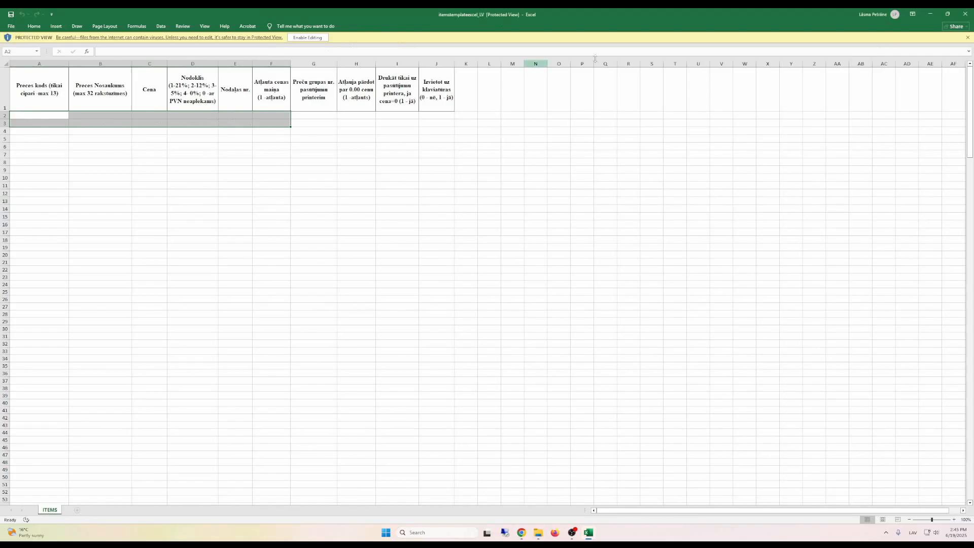
pyautogui.click(960, 15)
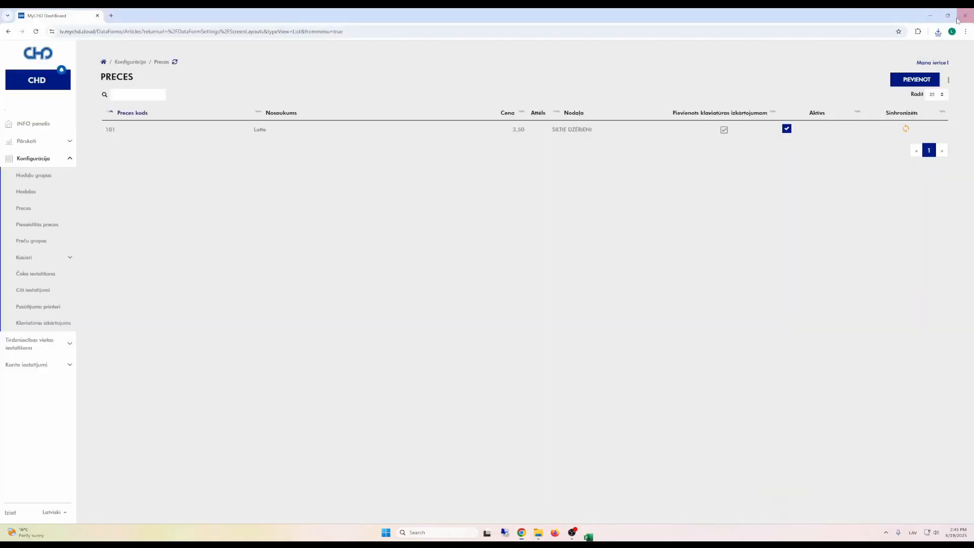
# Step: Start the prepared-items Excel import, cancel it, and return to Klaviatūras izkārtojums
pyautogui.click(949, 82)
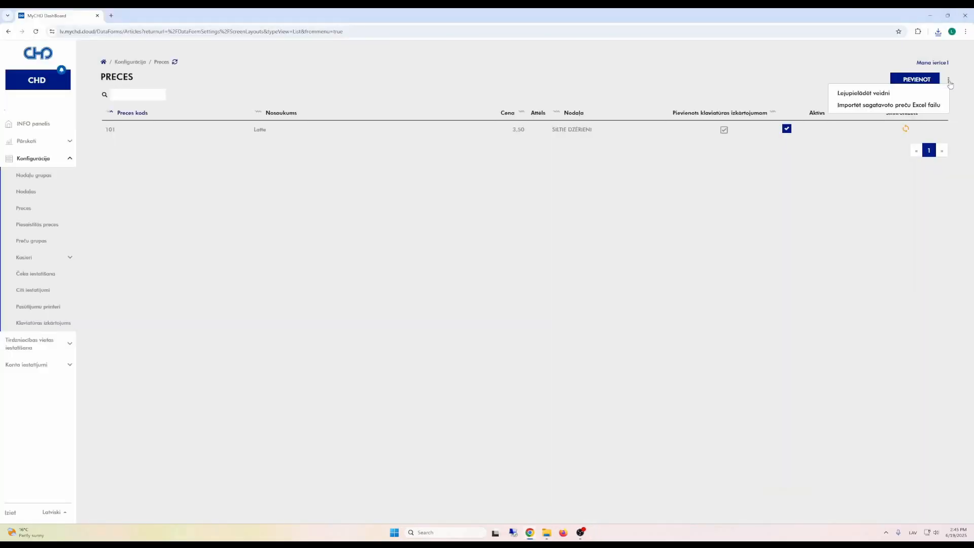
pyautogui.click(893, 105)
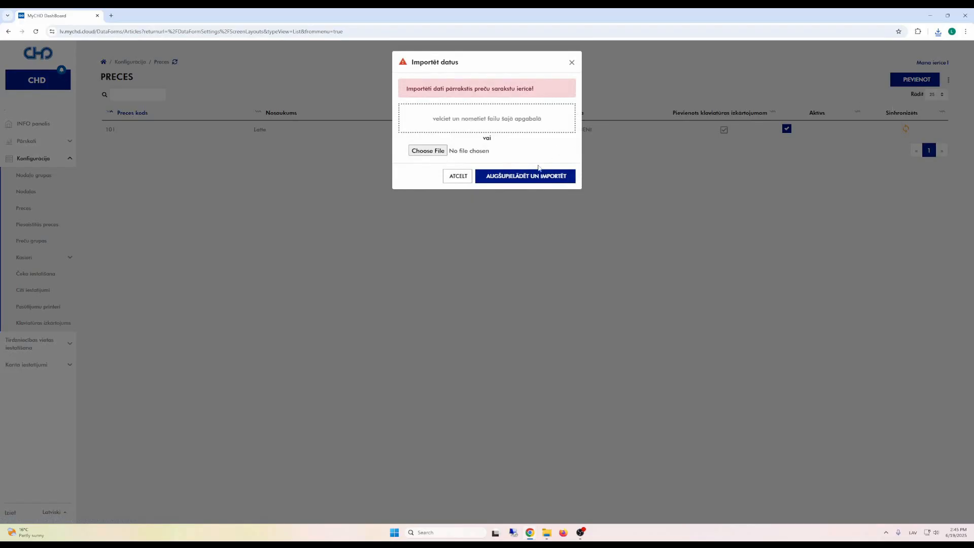
pyautogui.click(459, 176)
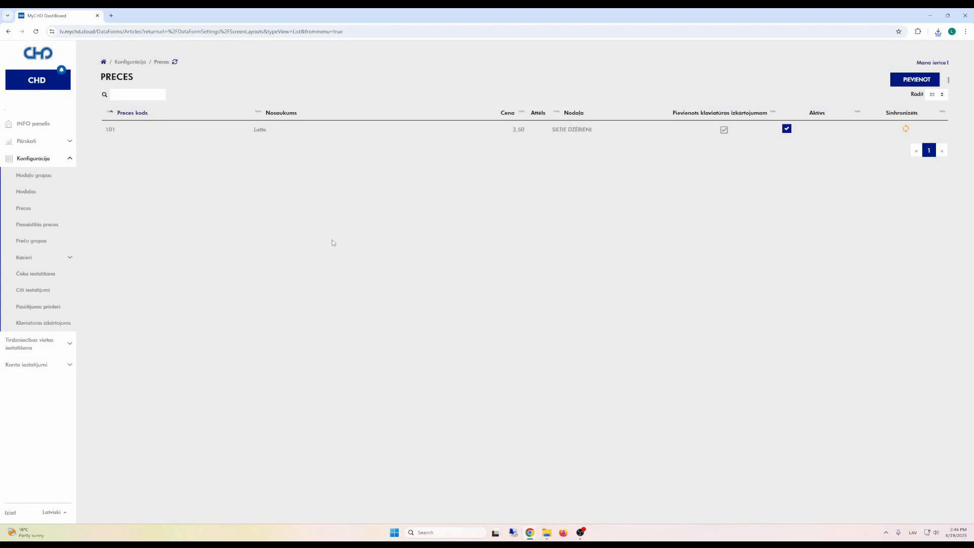
pyautogui.click(39, 324)
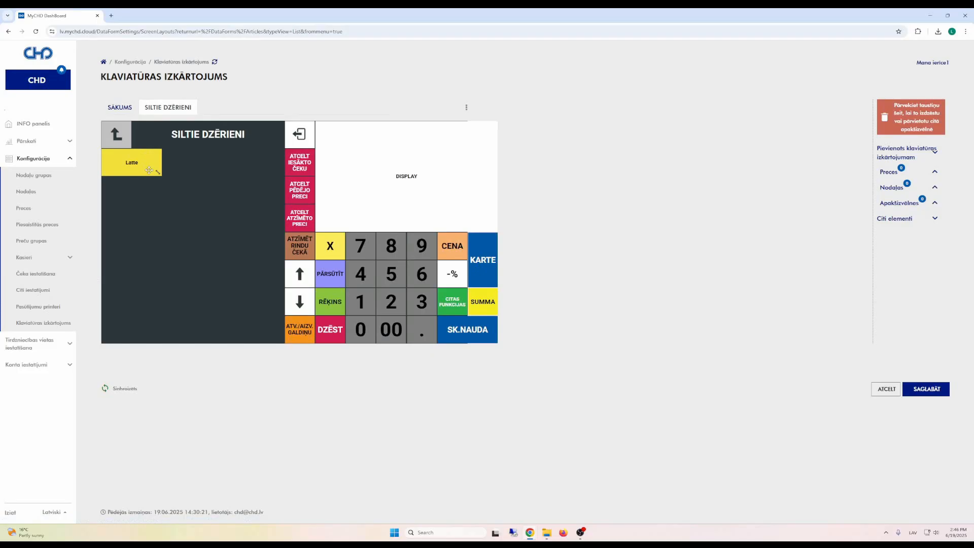
# Step: Widen the Latte key, make it light green with label size 20, save, and show Preces
pyautogui.moveTo(158, 172); pyautogui.dragTo(190, 176)
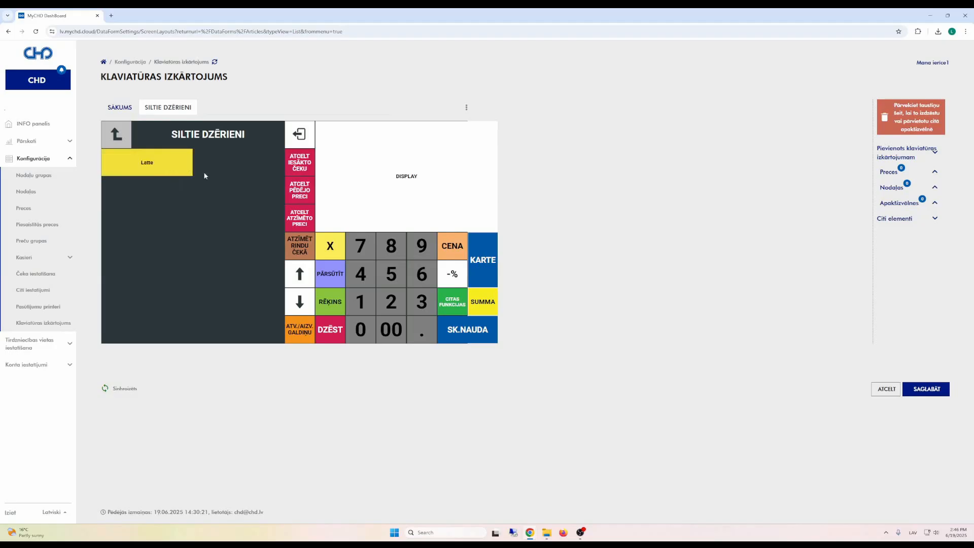
pyautogui.click(170, 164)
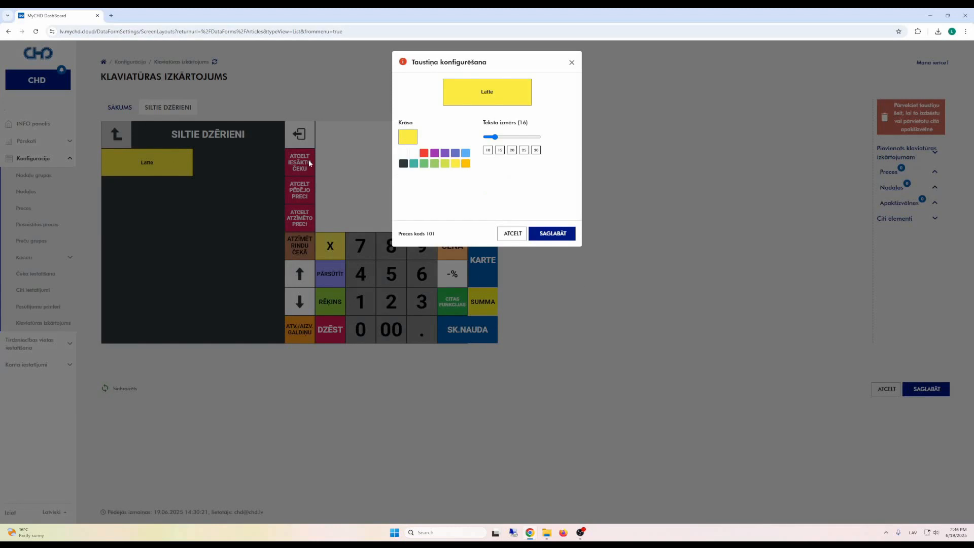
pyautogui.click(435, 163)
pyautogui.click(512, 150)
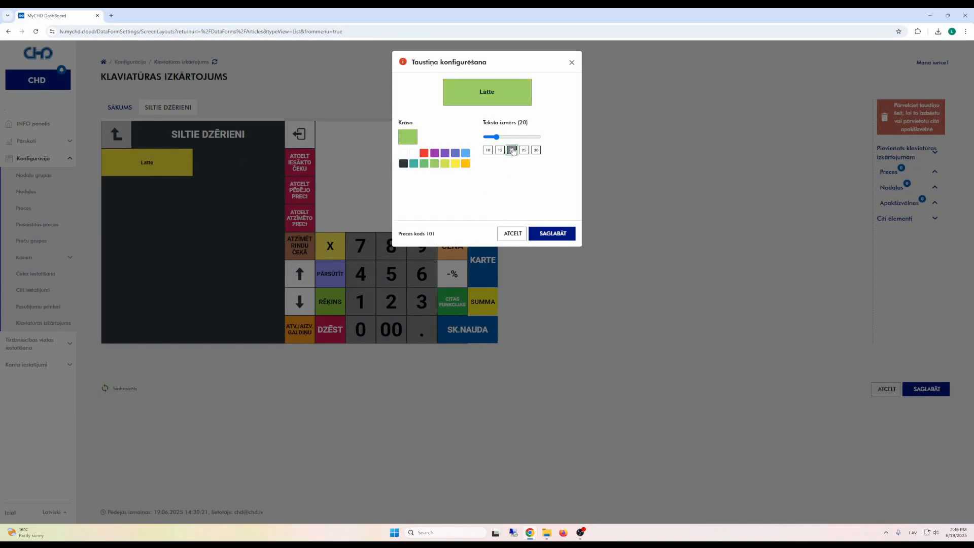
pyautogui.click(553, 234)
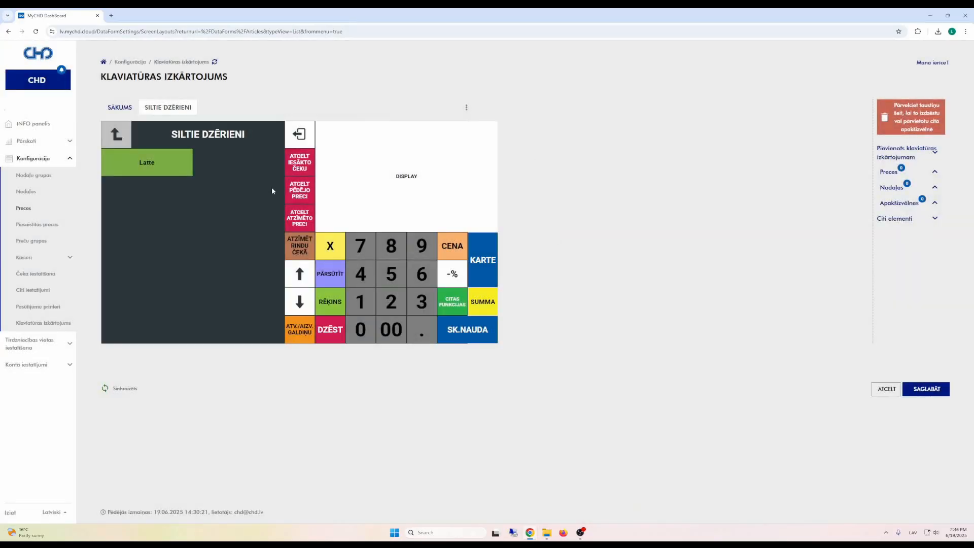
pyautogui.click(931, 389)
pyautogui.click(31, 212)
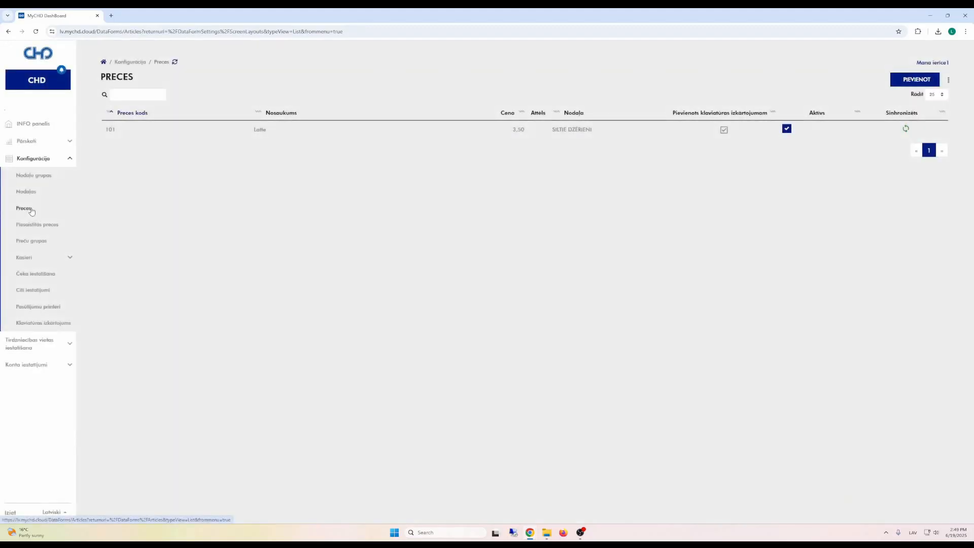
# Step: Start a new article with code 102, named Cappuccino, included in the keyboard layout
pyautogui.click(916, 78)
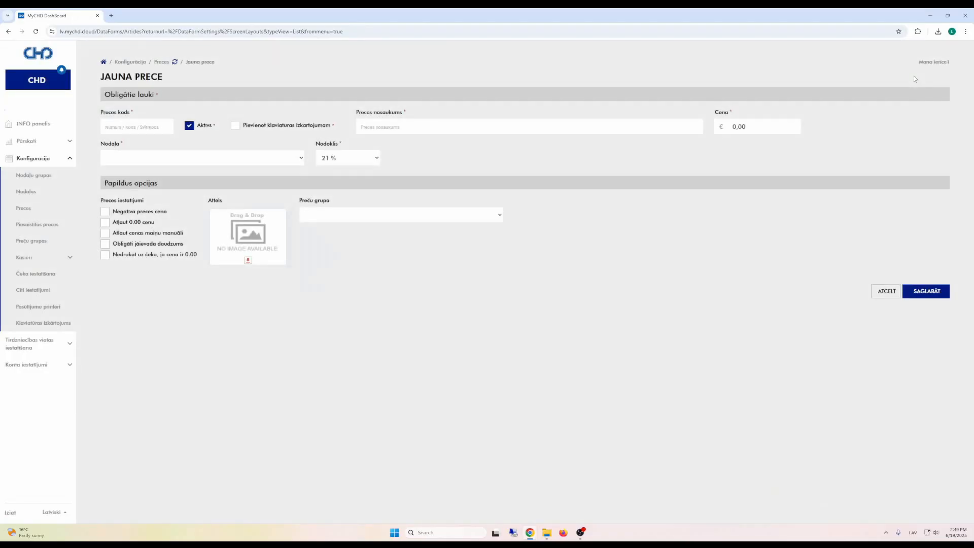
pyautogui.click(146, 125)
pyautogui.write('102')
pyautogui.click(327, 128)
pyautogui.click(373, 127)
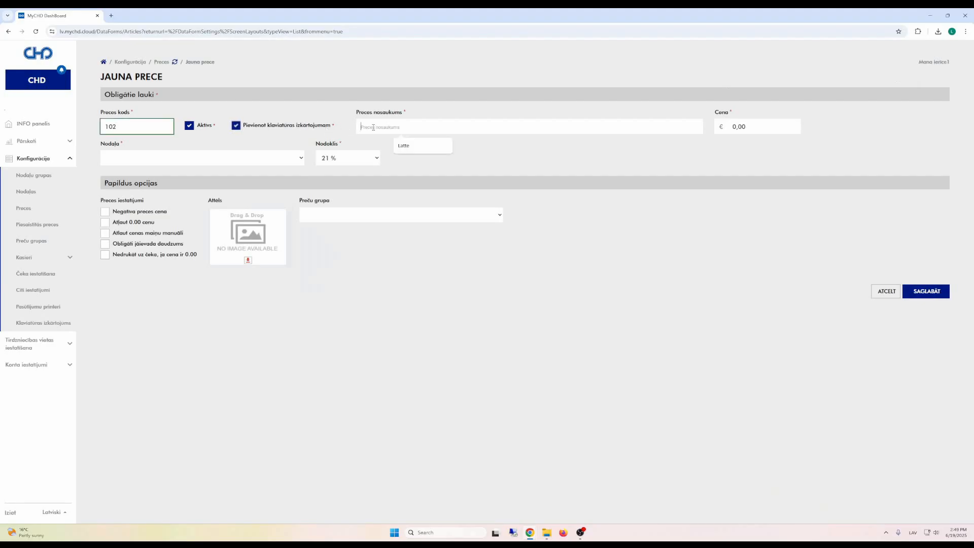
pyautogui.write('Cappucc')
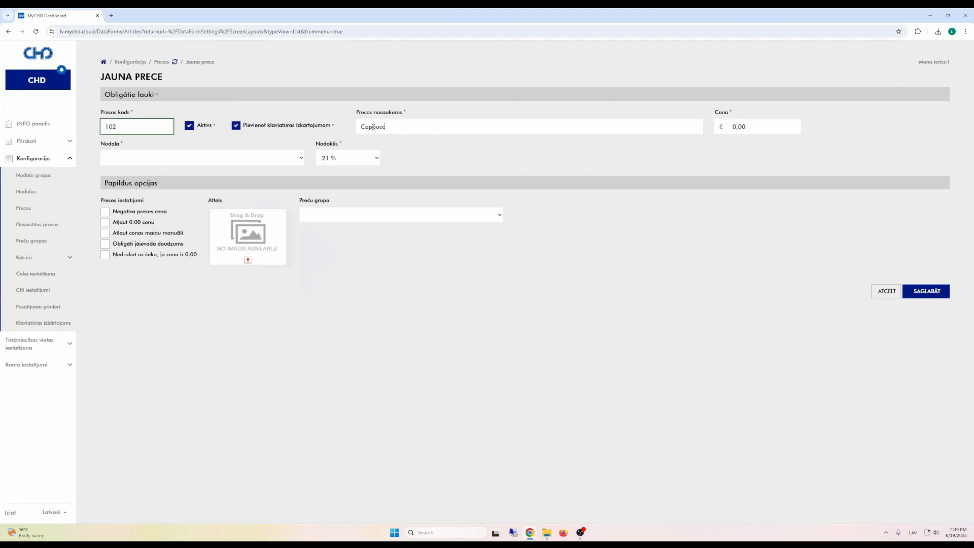
pyautogui.write('ion')
pyautogui.press('BackSpace')
pyautogui.write('no')
# Step: Give Cappuccino price 3,80 and department SILTIE DZĒRIENI, then save it
pyautogui.click(778, 127)
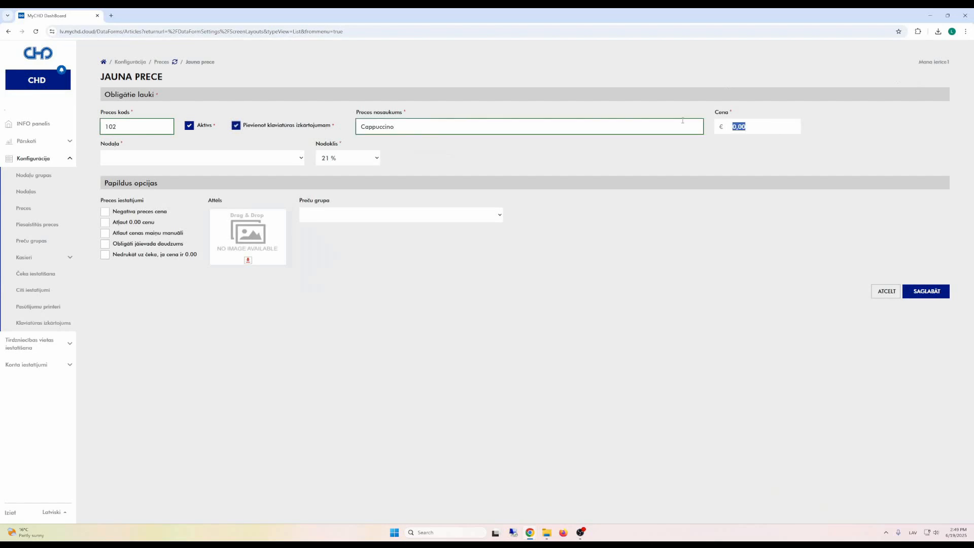
pyautogui.write('3,80')
pyautogui.click(259, 158)
pyautogui.click(173, 283)
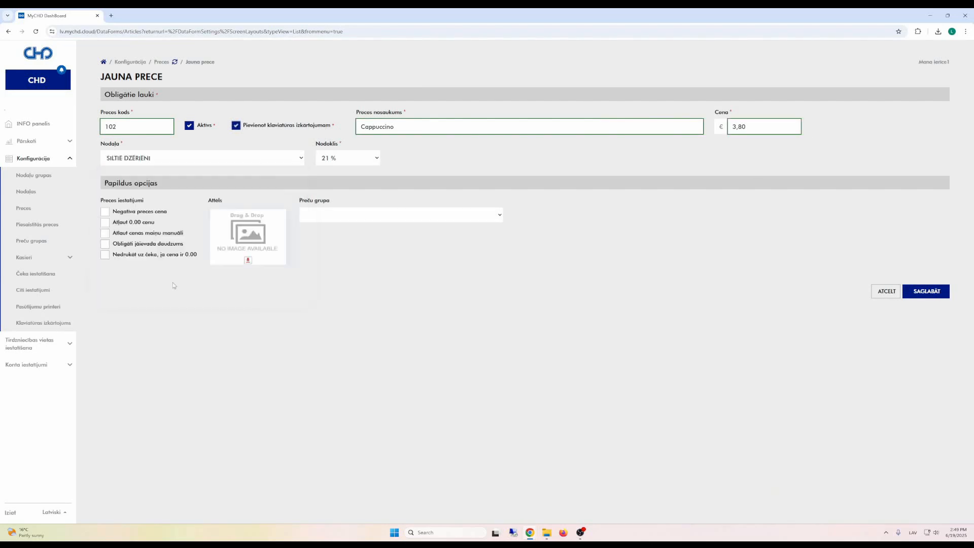
pyautogui.click(928, 292)
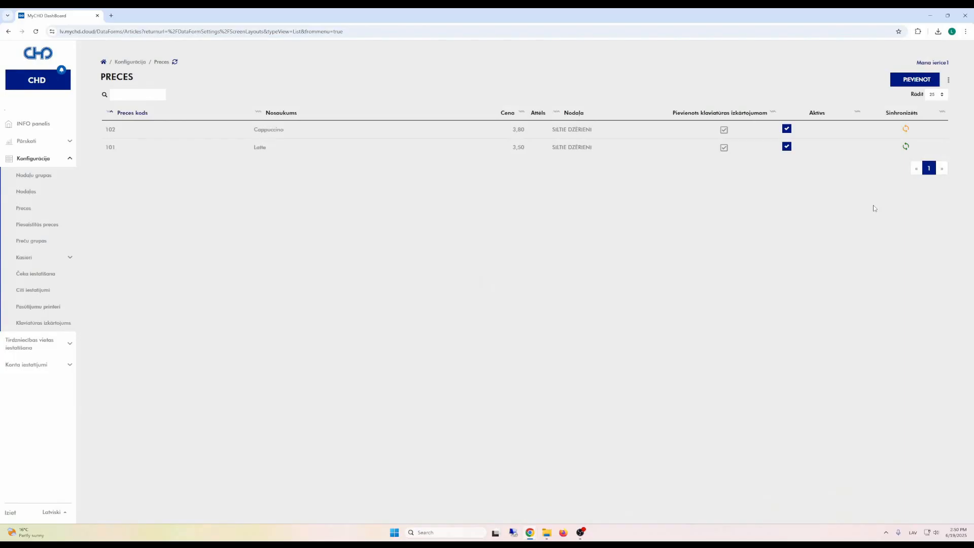
# Step: In the keyboard layout editor, trash the auto-placed Cappuccino key and place it below Latte
pyautogui.click(37, 323)
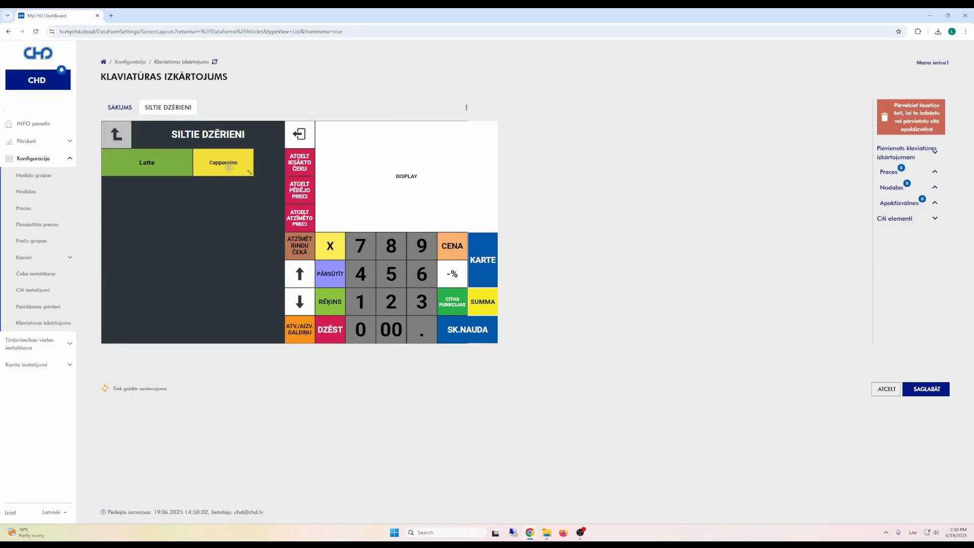
pyautogui.moveTo(226, 166); pyautogui.dragTo(916, 116)
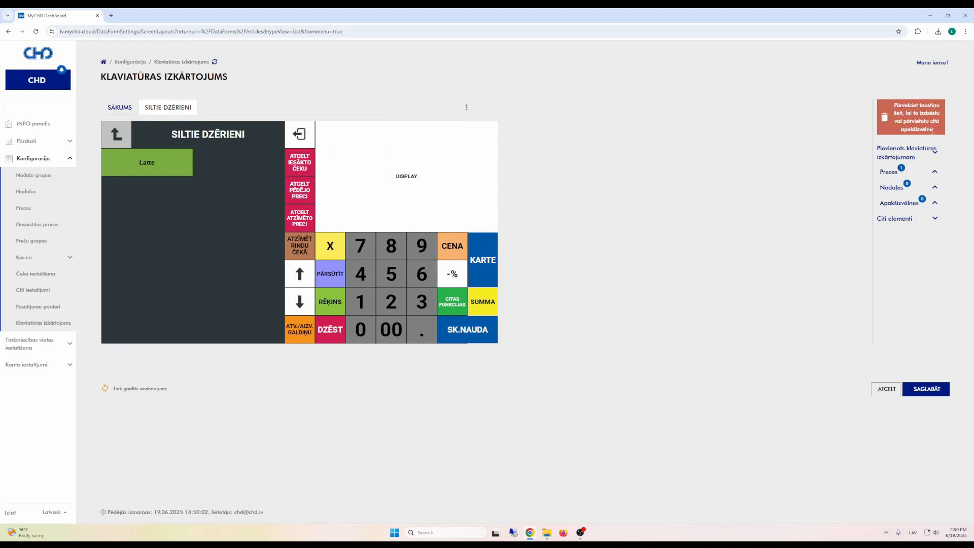
pyautogui.click(935, 172)
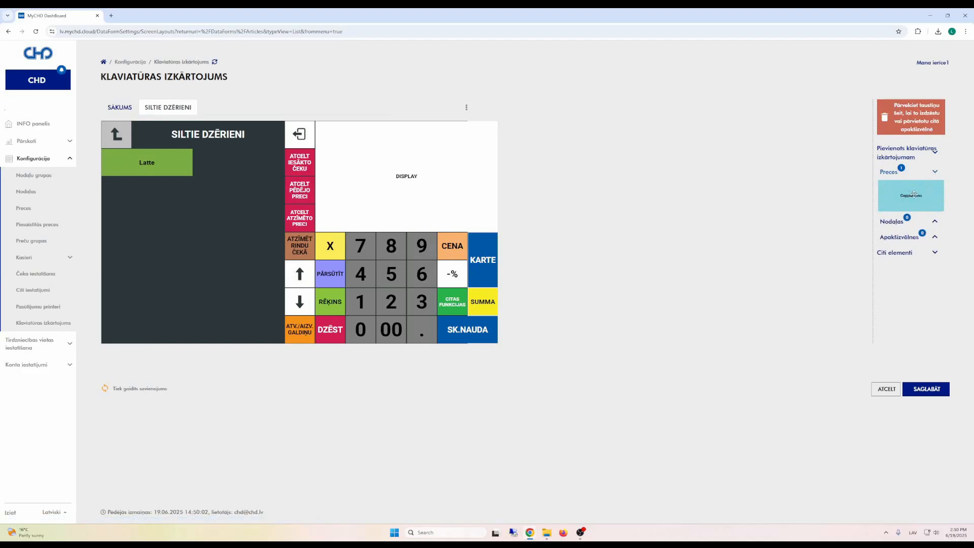
pyautogui.moveTo(914, 194); pyautogui.dragTo(116, 193)
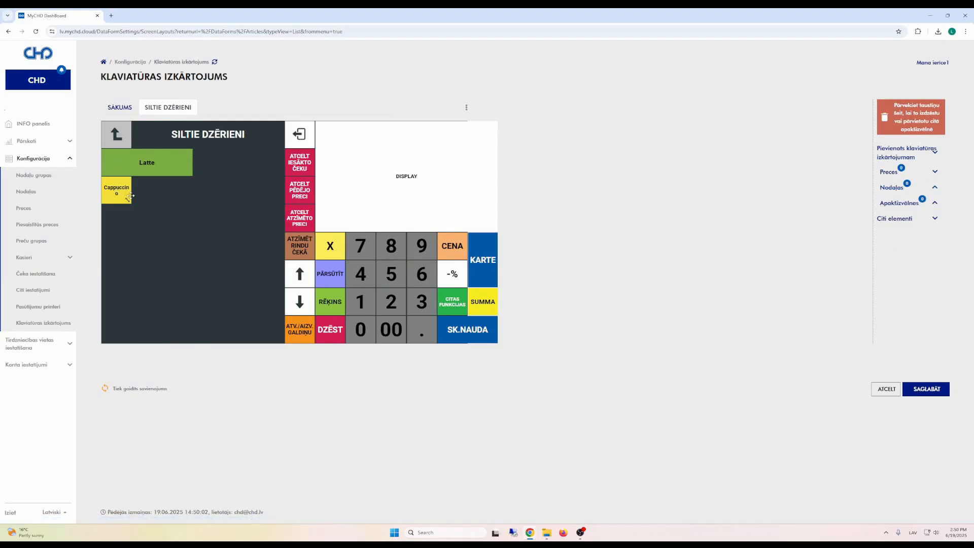
# Step: Widen the Cappuccino key to match Latte and set its label text size to 20
pyautogui.moveTo(128, 200); pyautogui.dragTo(193, 198)
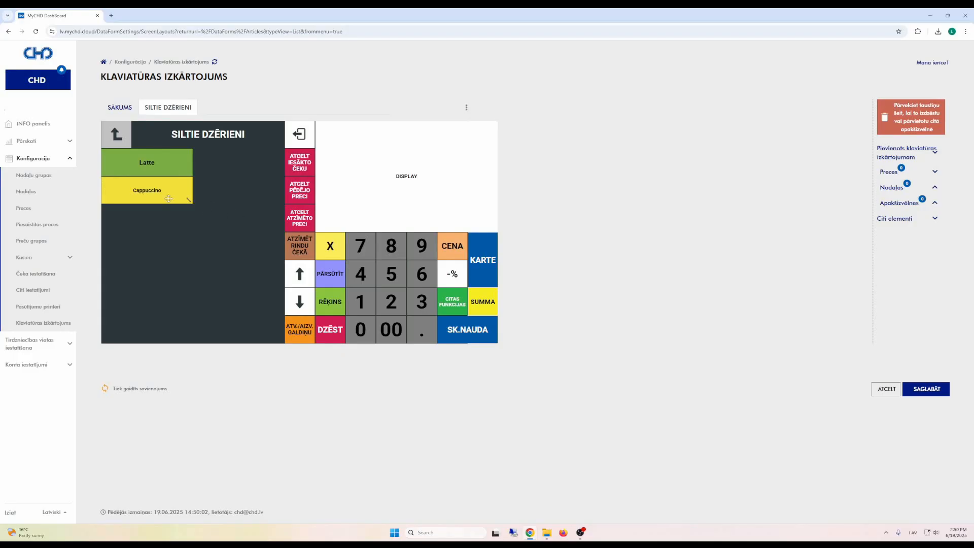
pyautogui.click(168, 199)
pyautogui.click(525, 151)
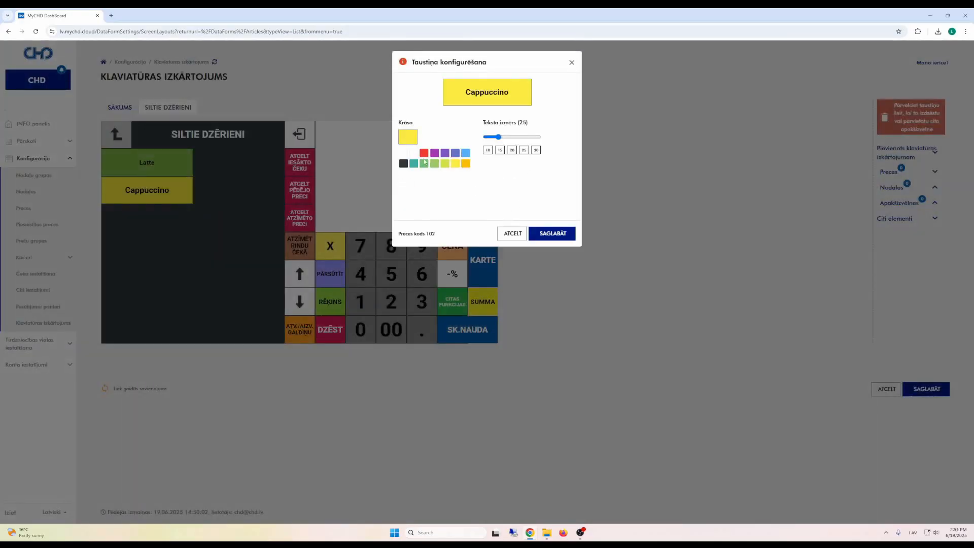
pyautogui.click(513, 151)
pyautogui.click(552, 234)
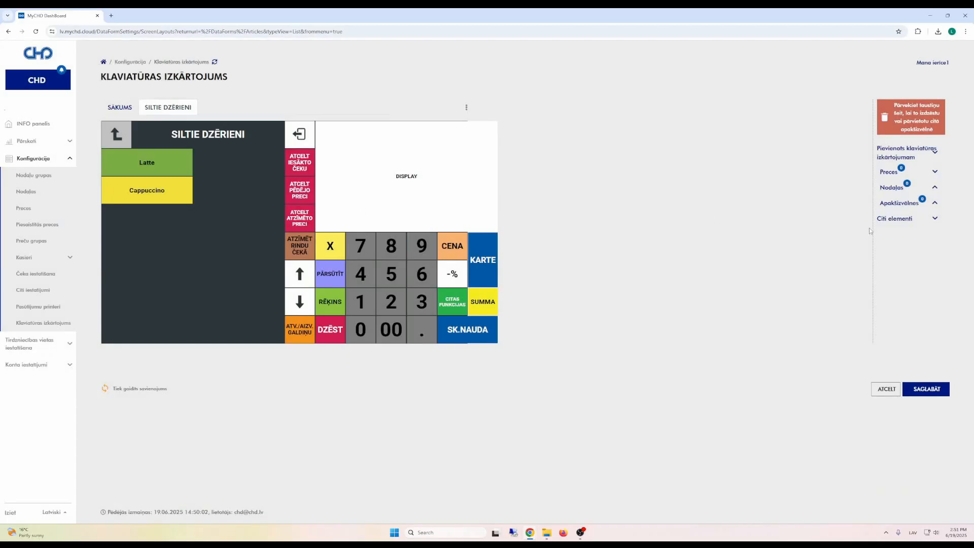
pyautogui.click(901, 224)
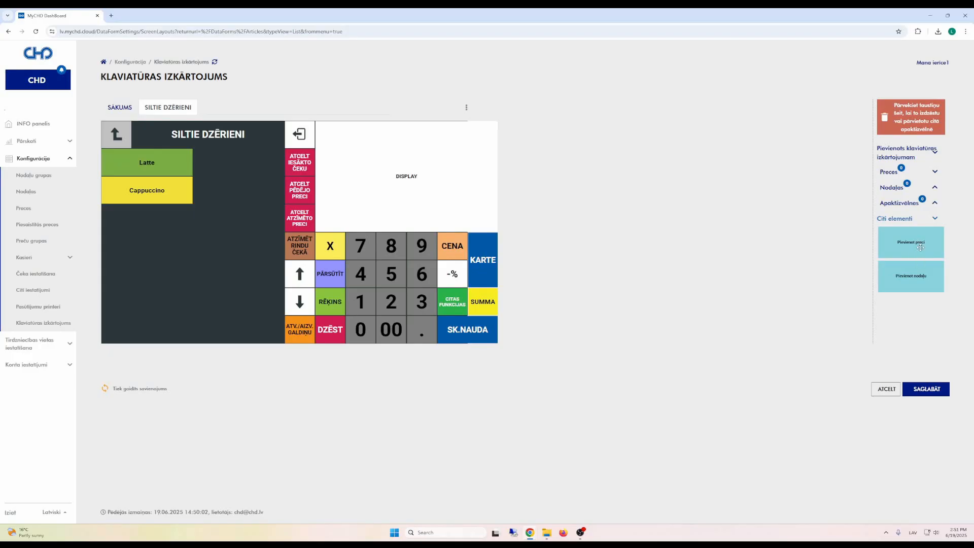
pyautogui.moveTo(920, 248); pyautogui.dragTo(135, 232)
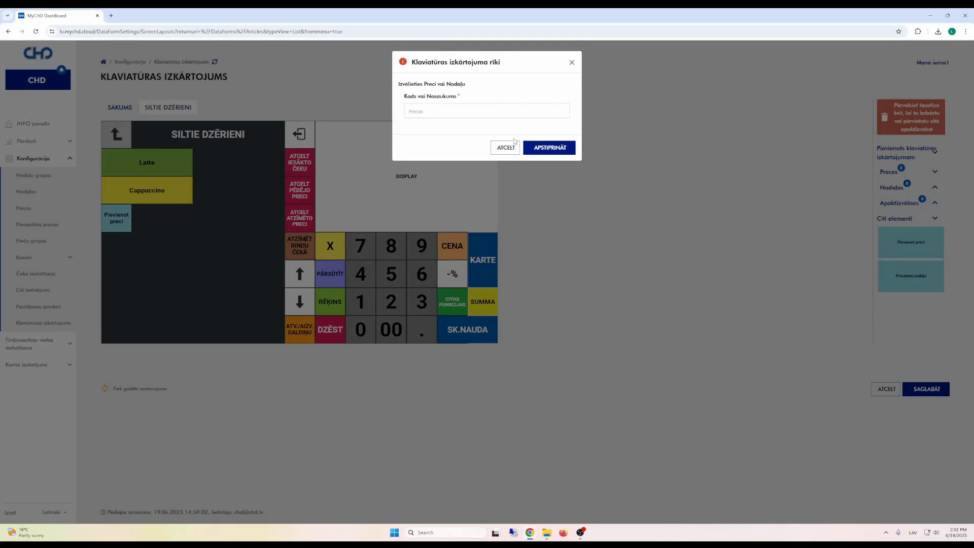
pyautogui.click(479, 112)
pyautogui.click(512, 150)
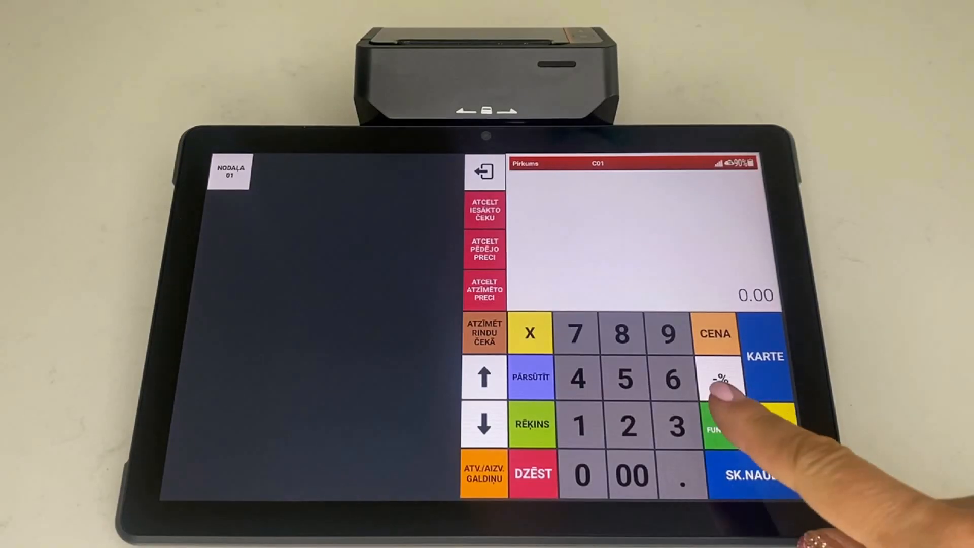
# Step: Print an empty receipt from CITAS FUNKCIJAS, return to SĀKUMS, and log out
pyautogui.click(726, 426)
pyautogui.click(312, 421)
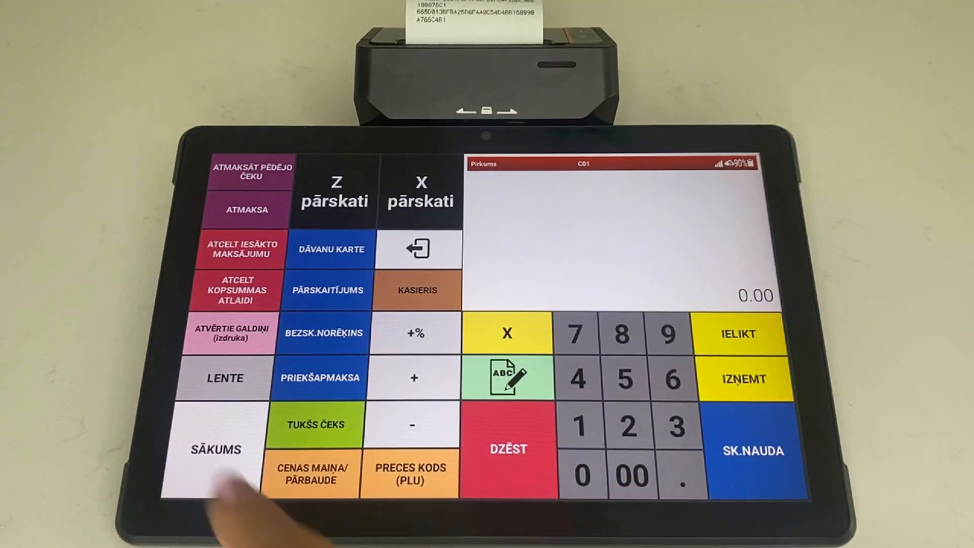
pyautogui.click(215, 449)
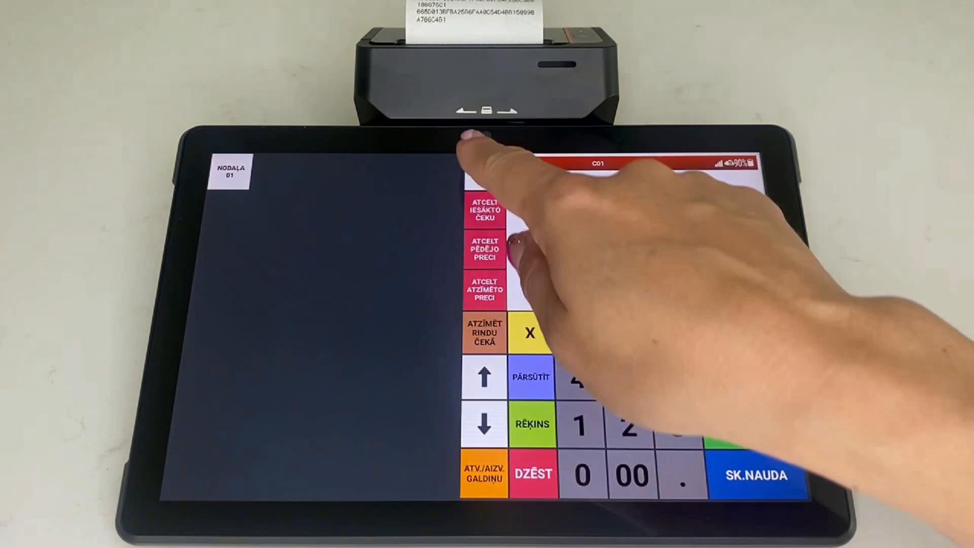
pyautogui.click(485, 171)
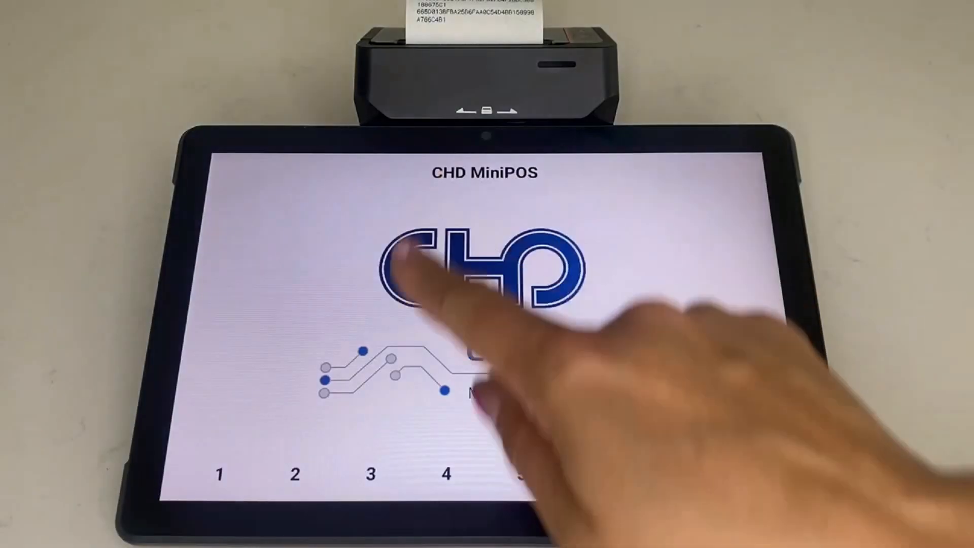
# Step: Log in as operator 1 with the operator password and open SILTIE DZĒRIENI
pyautogui.click(220, 470)
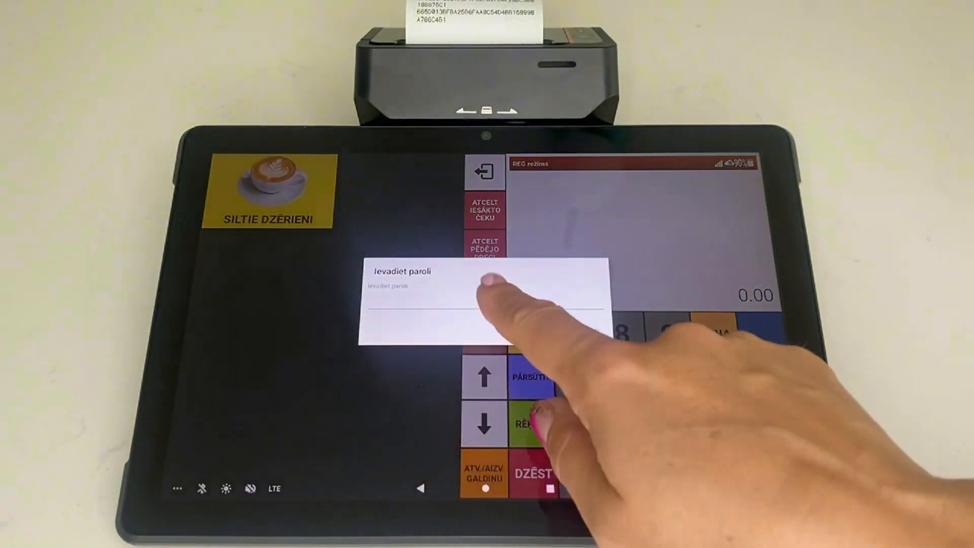
pyautogui.click(485, 297)
pyautogui.click(204, 414)
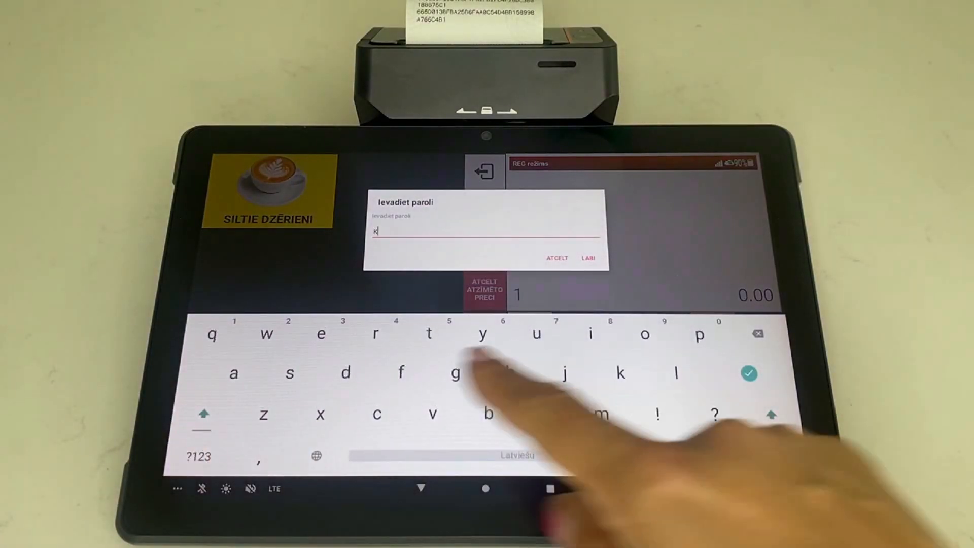
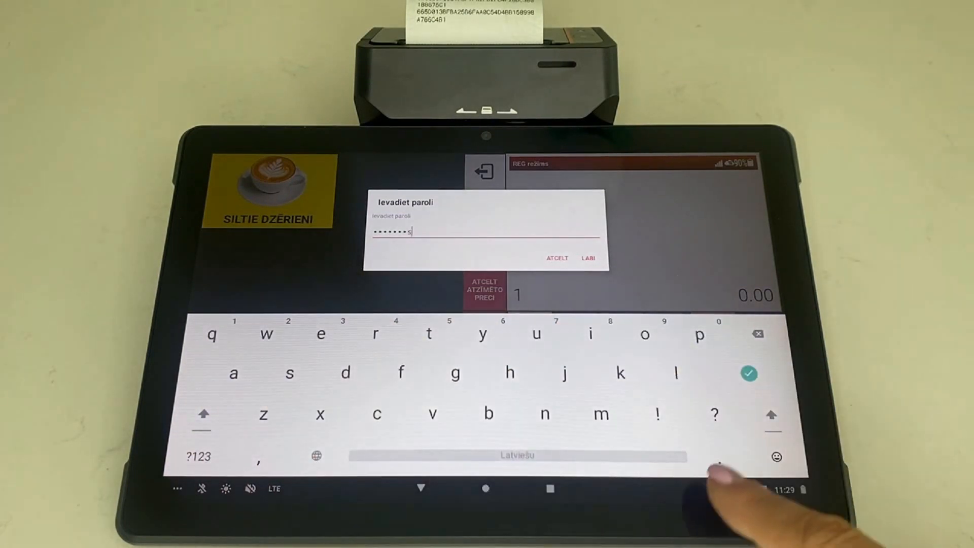
pyautogui.click(196, 454)
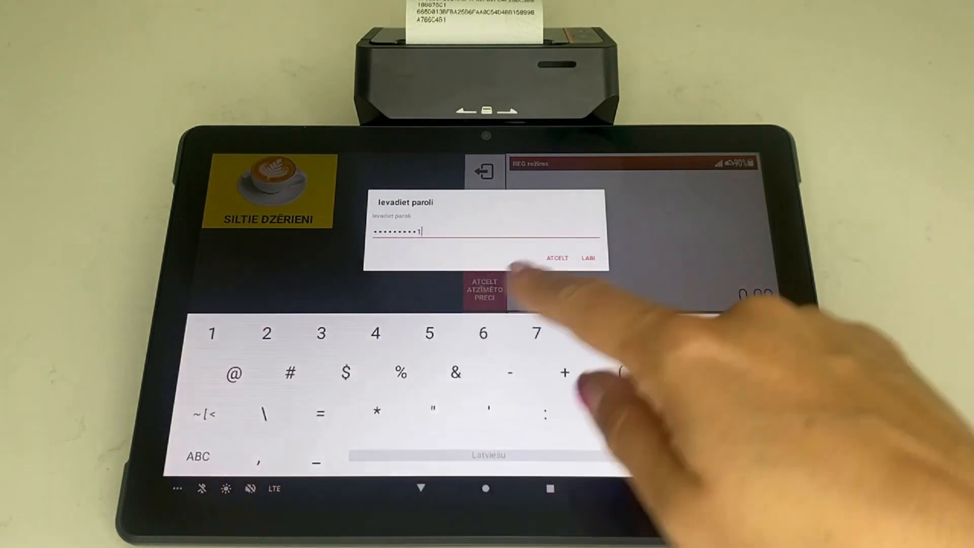
pyautogui.click(587, 257)
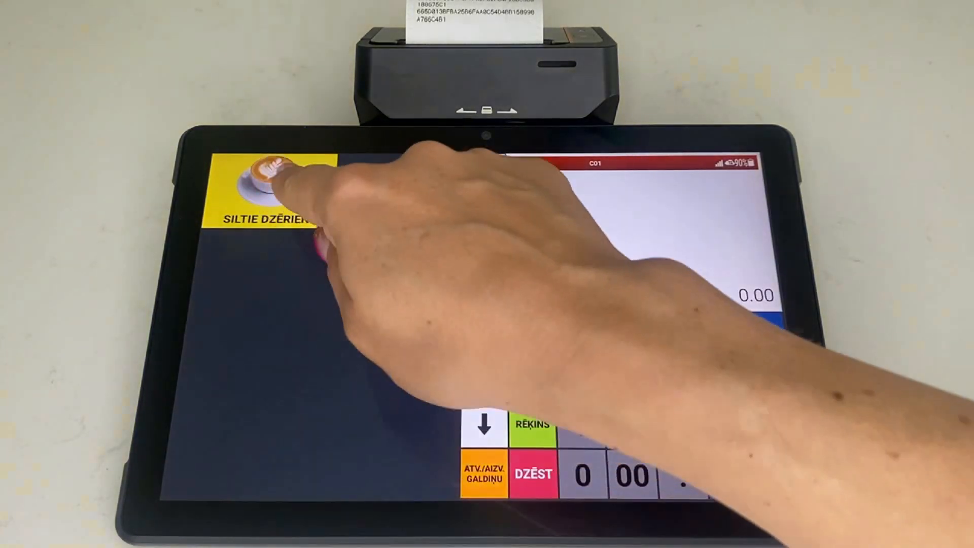
pyautogui.click(274, 182)
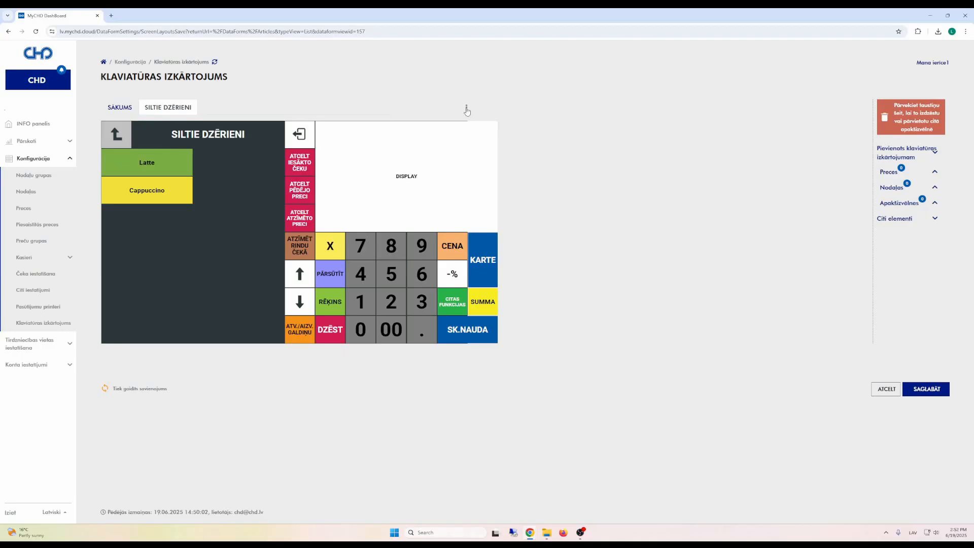
# Step: Load the default keyboard layout using the Galdiņi B data and confirm the replacement
pyautogui.click(467, 109)
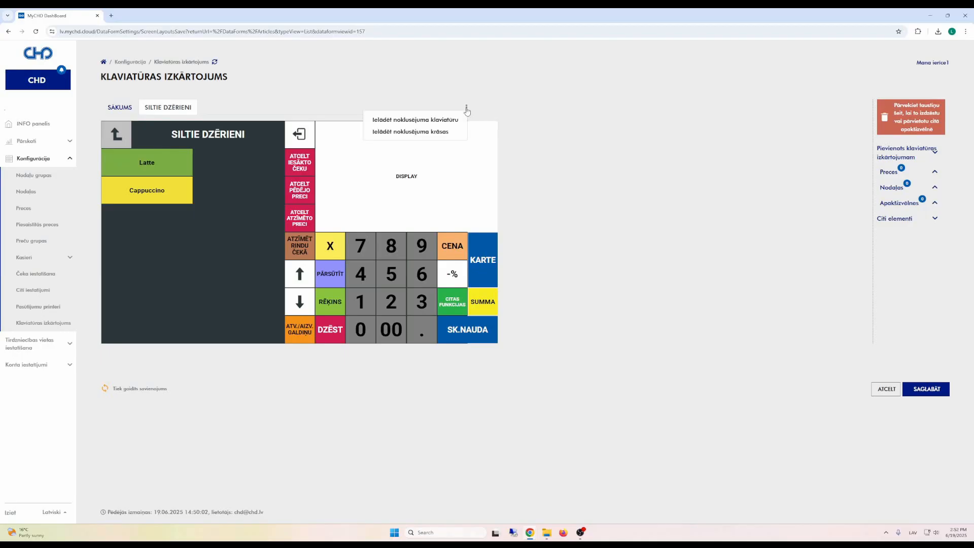
pyautogui.click(444, 120)
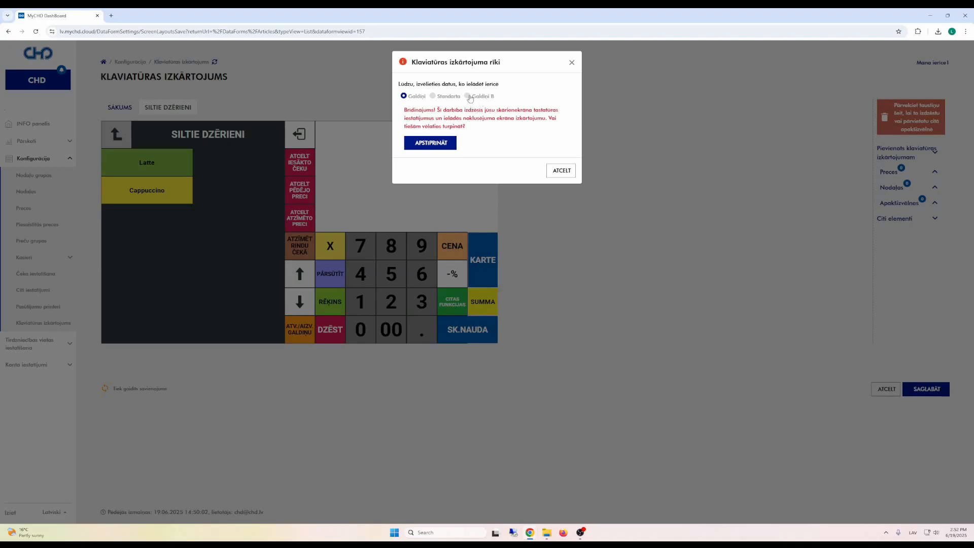
pyautogui.click(469, 97)
pyautogui.click(450, 144)
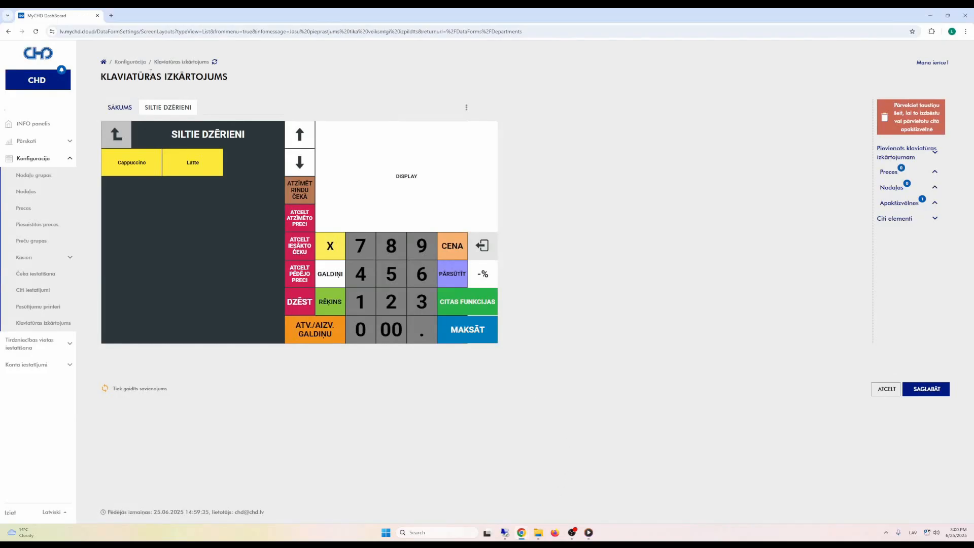
# Step: Place SILTIE DZĒRIENI in SĀKUMS's top-left slot, enlarge it, and set its label size to 25
pyautogui.click(124, 108)
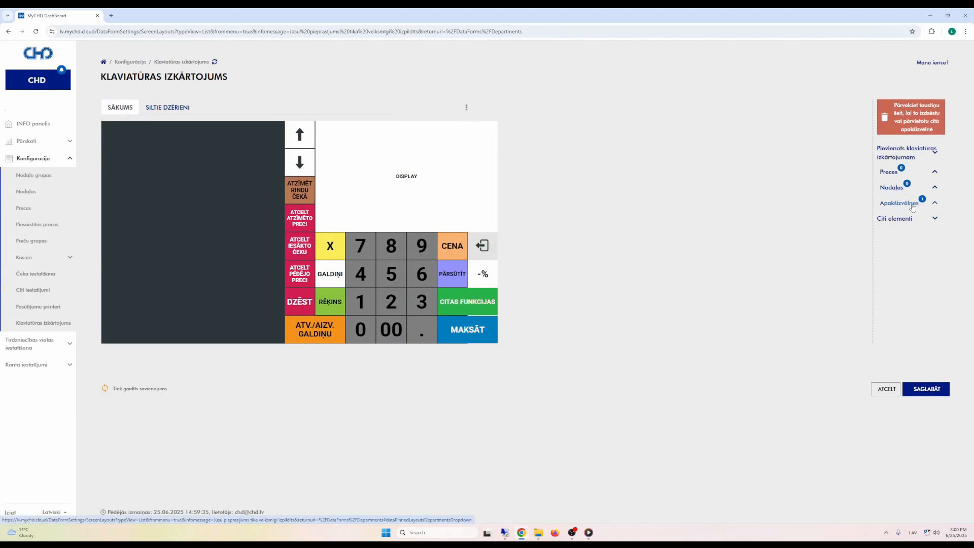
pyautogui.click(914, 206)
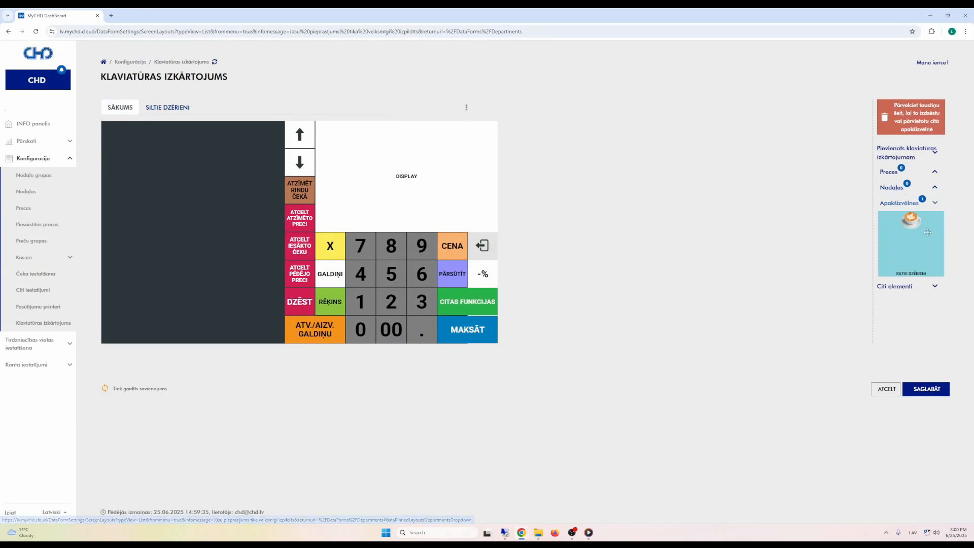
pyautogui.moveTo(927, 232); pyautogui.dragTo(135, 135)
pyautogui.moveTo(129, 174); pyautogui.dragTo(204, 185)
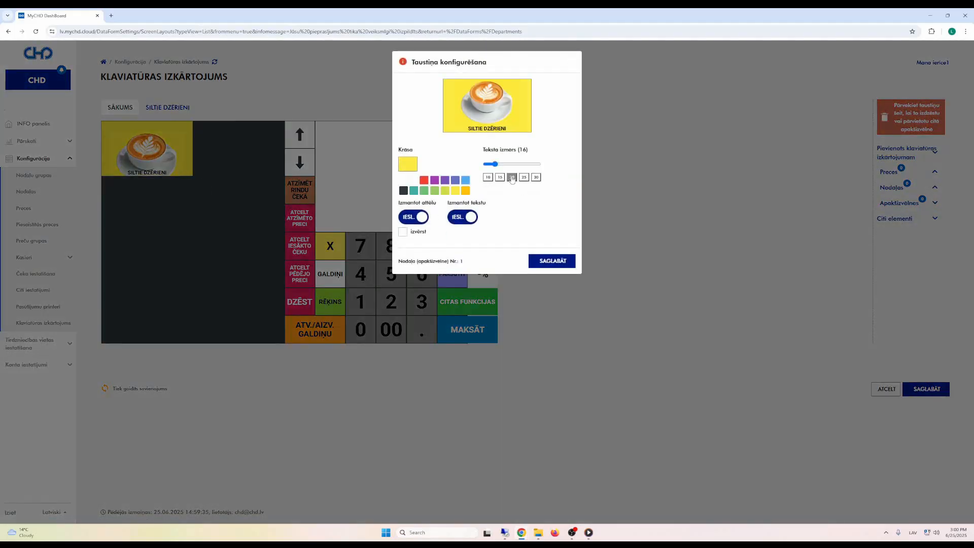
pyautogui.moveTo(495, 164); pyautogui.dragTo(499, 165)
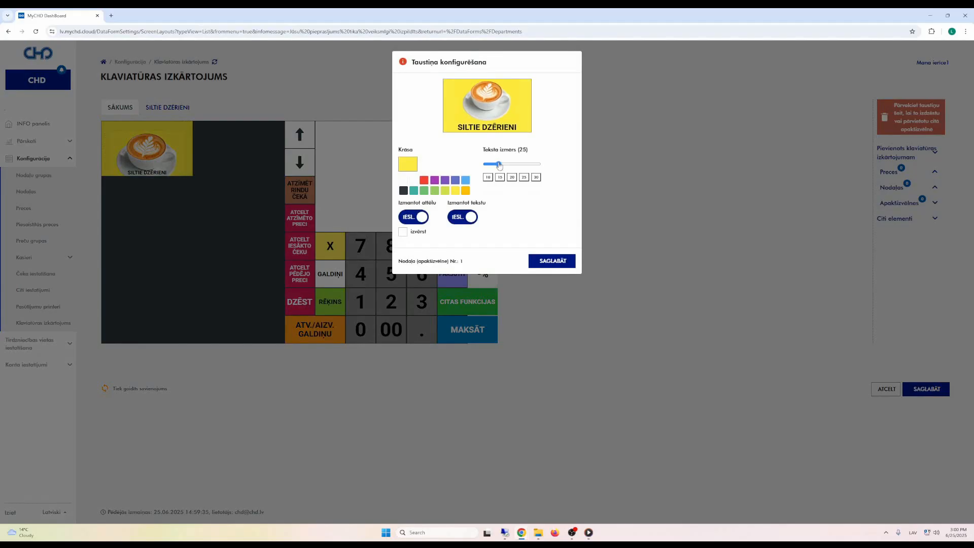
pyautogui.click(553, 262)
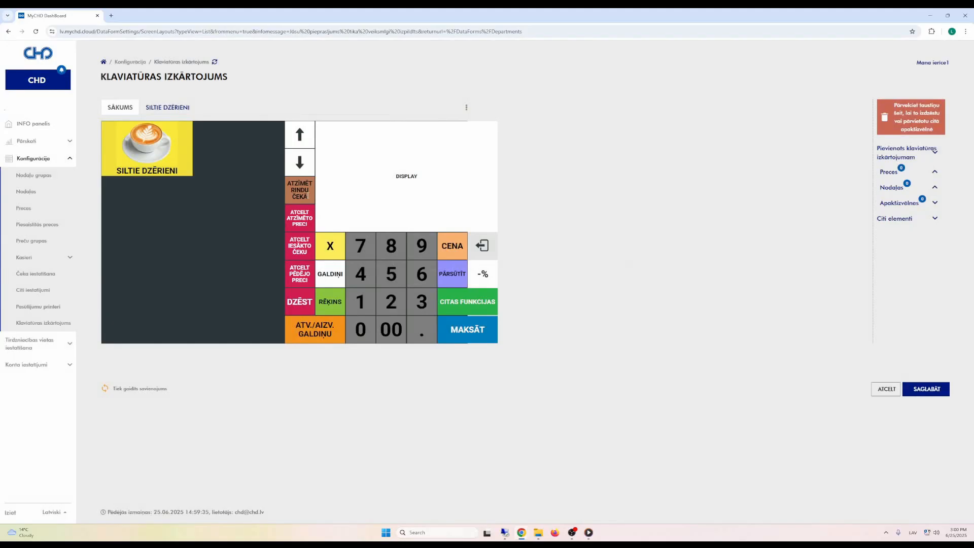
# Step: Open the SILTIE DZĒRIENI button's colour picker and add a darker magenta swatch
pyautogui.click(172, 152)
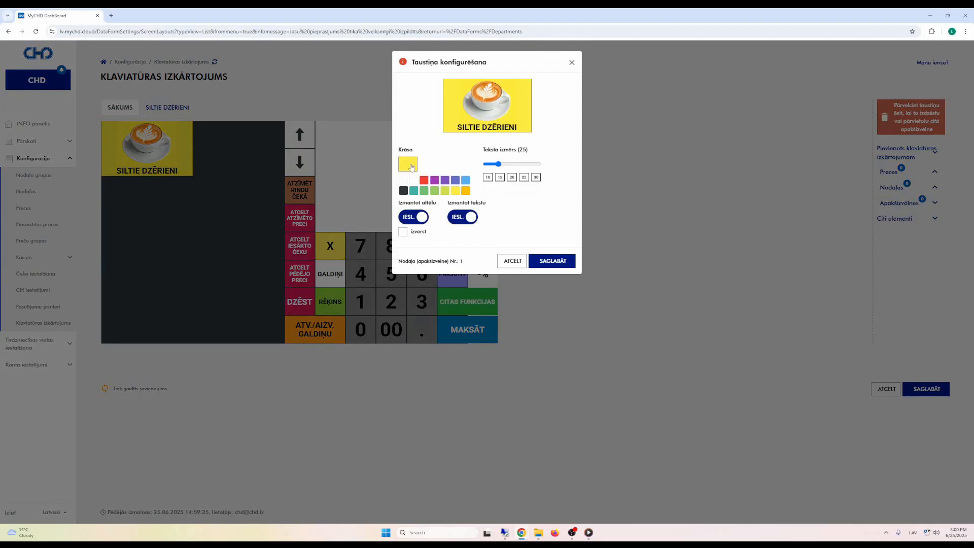
pyautogui.click(409, 165)
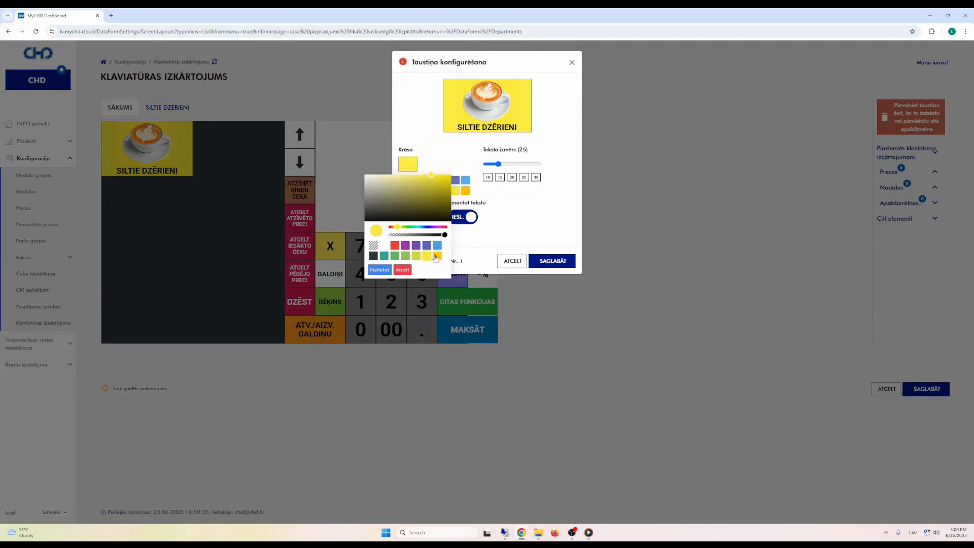
pyautogui.click(439, 227)
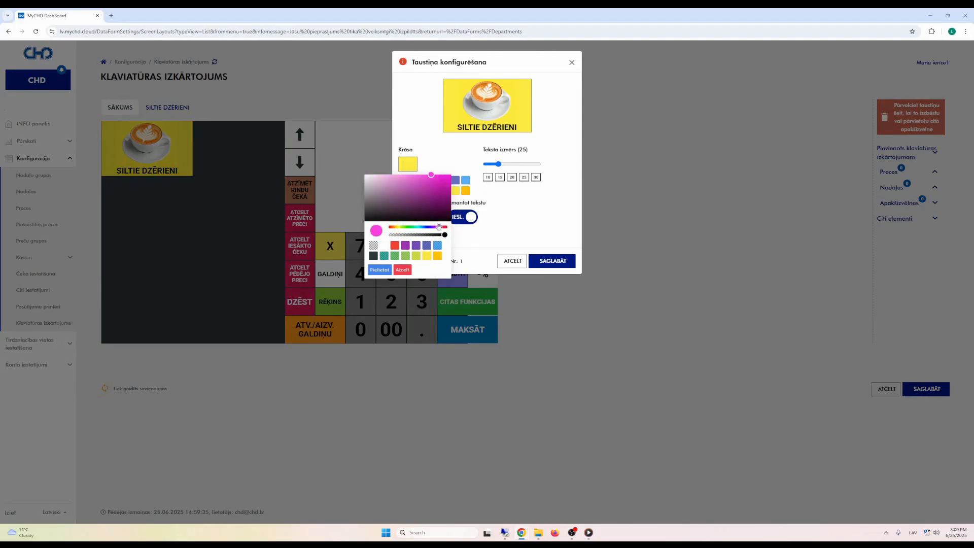
pyautogui.click(442, 190)
pyautogui.click(448, 235)
pyautogui.moveTo(378, 234); pyautogui.dragTo(442, 262)
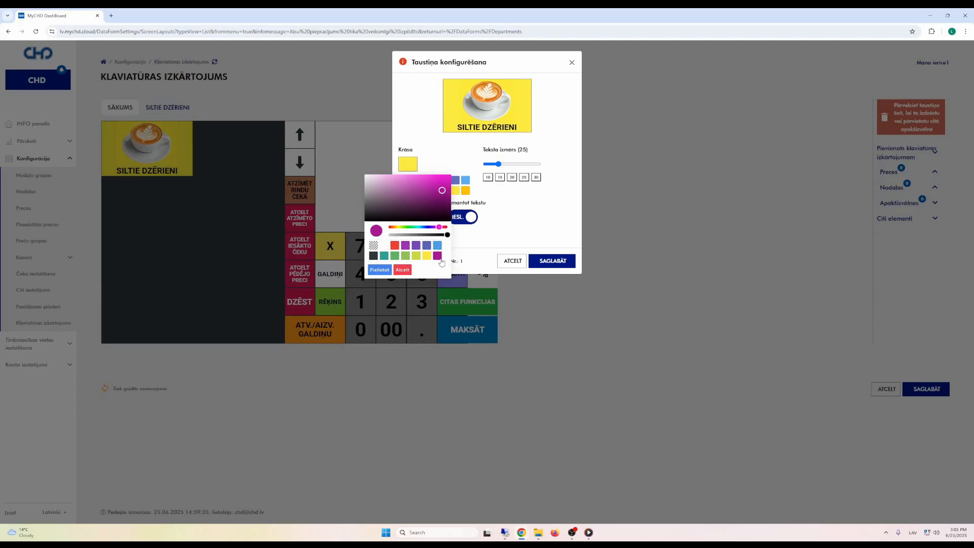
# Step: Add teal, green and blue custom colours to the swatch palette
pyautogui.click(417, 227)
pyautogui.moveTo(376, 231); pyautogui.dragTo(439, 255)
pyautogui.click(409, 227)
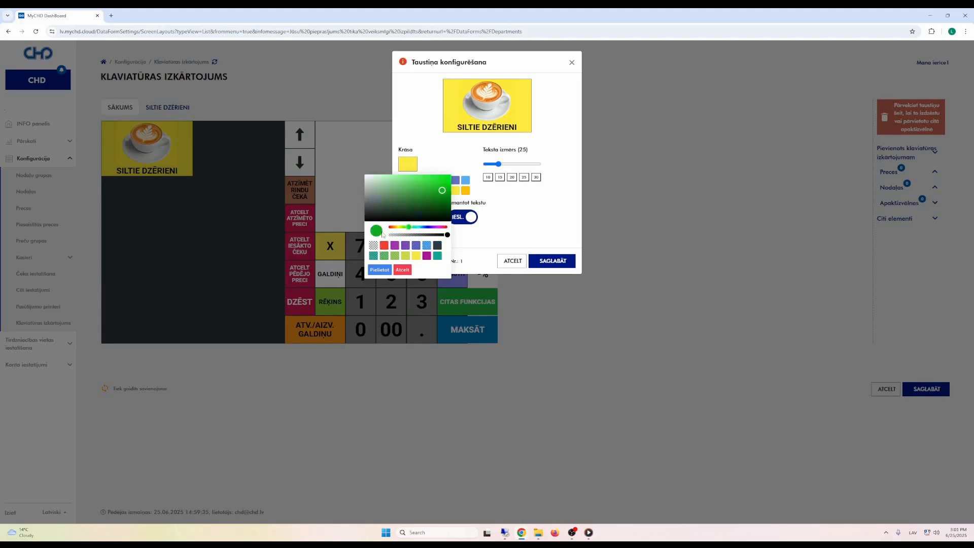
pyautogui.moveTo(383, 235); pyautogui.dragTo(437, 256)
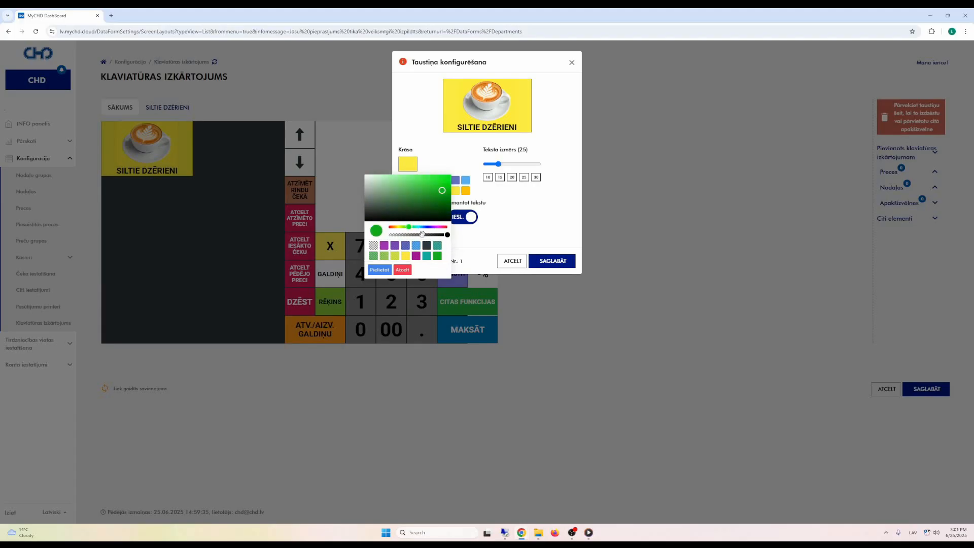
pyautogui.click(427, 227)
pyautogui.moveTo(382, 234); pyautogui.dragTo(417, 257)
# Step: Add a light pink swatch, close the picker, and save the button keeping it yellow
pyautogui.click(443, 226)
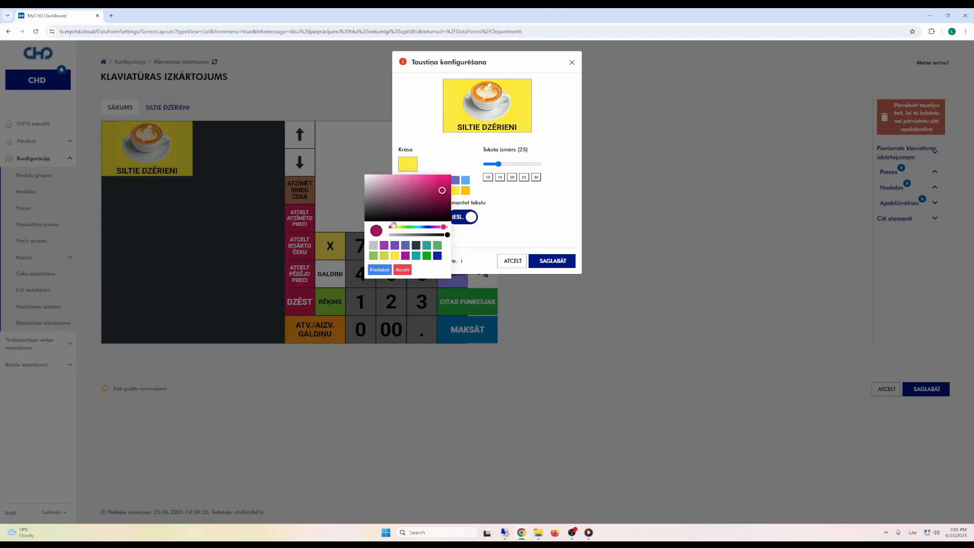
pyautogui.click(429, 193)
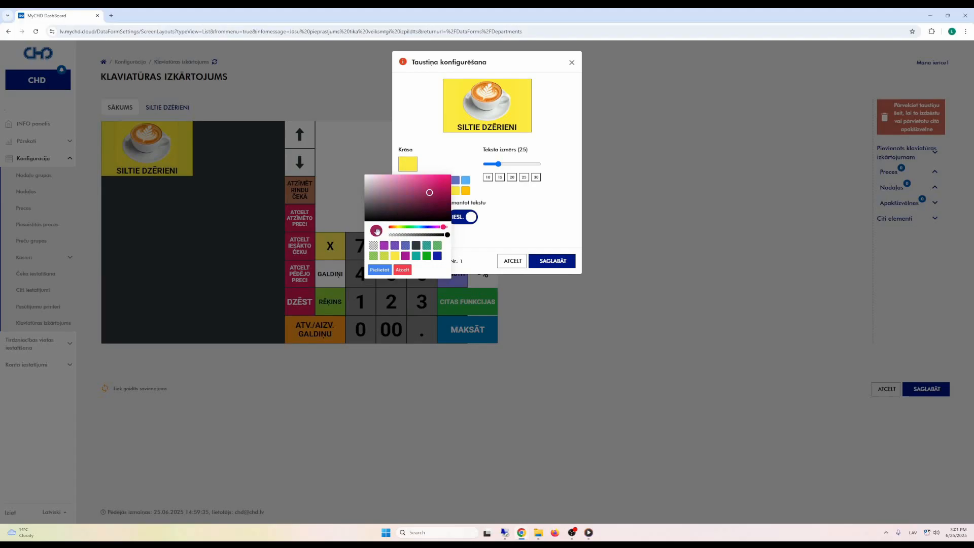
pyautogui.click(419, 181)
pyautogui.moveTo(376, 231); pyautogui.dragTo(424, 256)
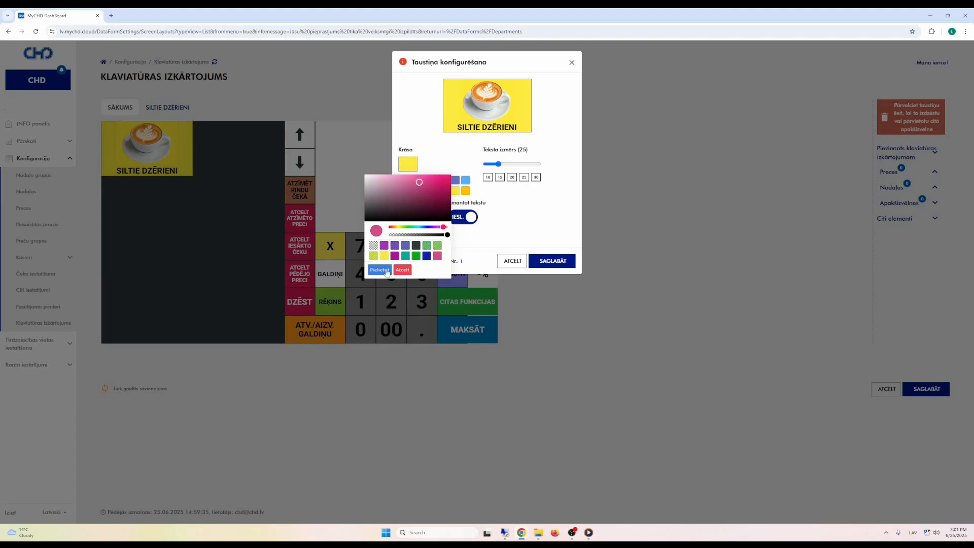
pyautogui.click(479, 189)
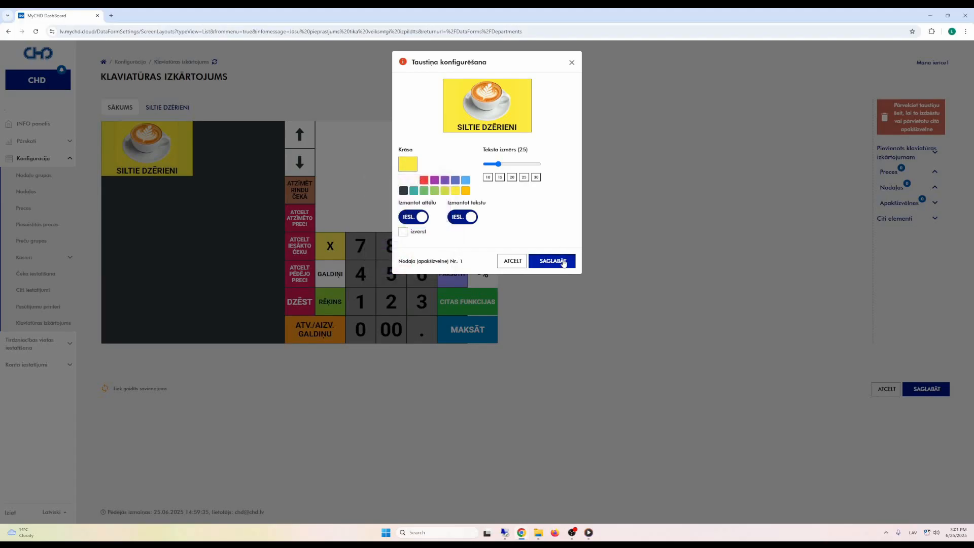
pyautogui.click(553, 260)
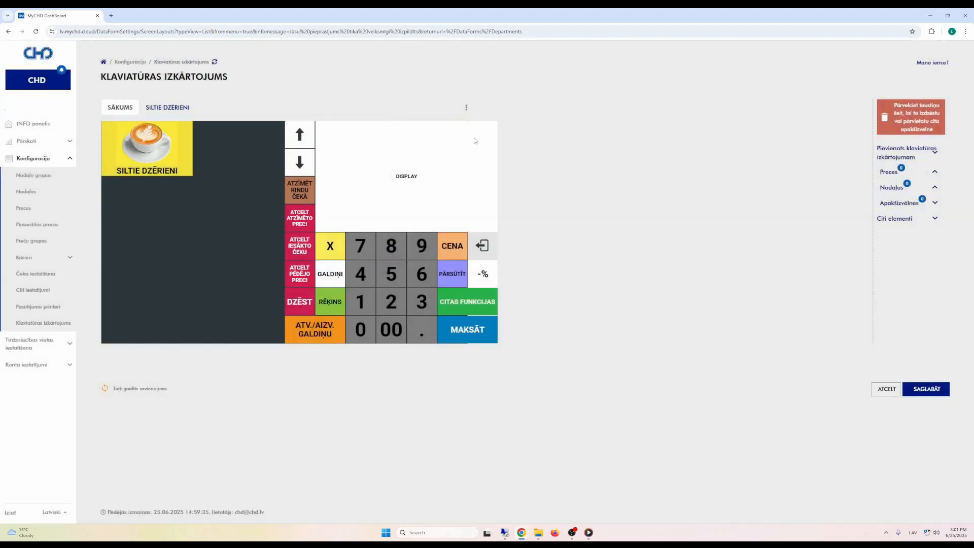
pyautogui.click(186, 147)
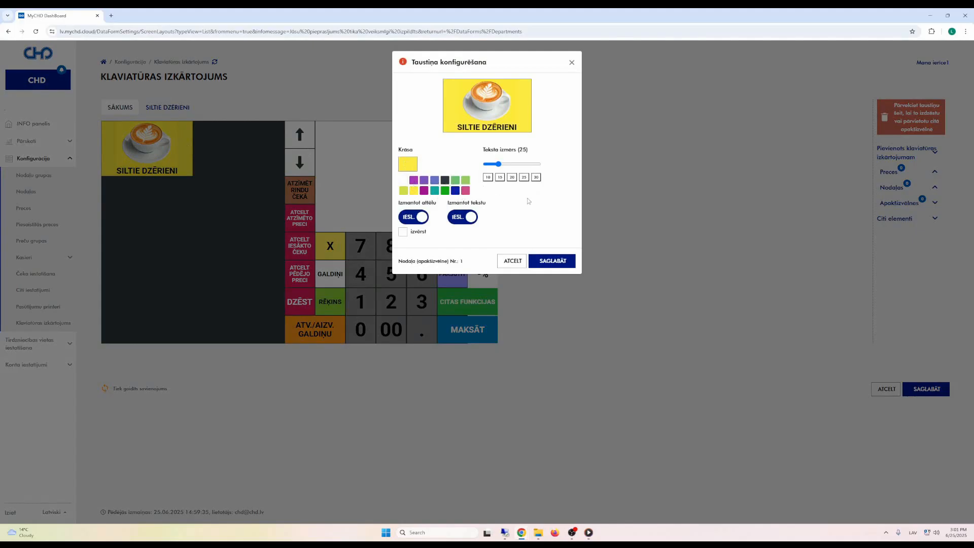
pyautogui.click(572, 63)
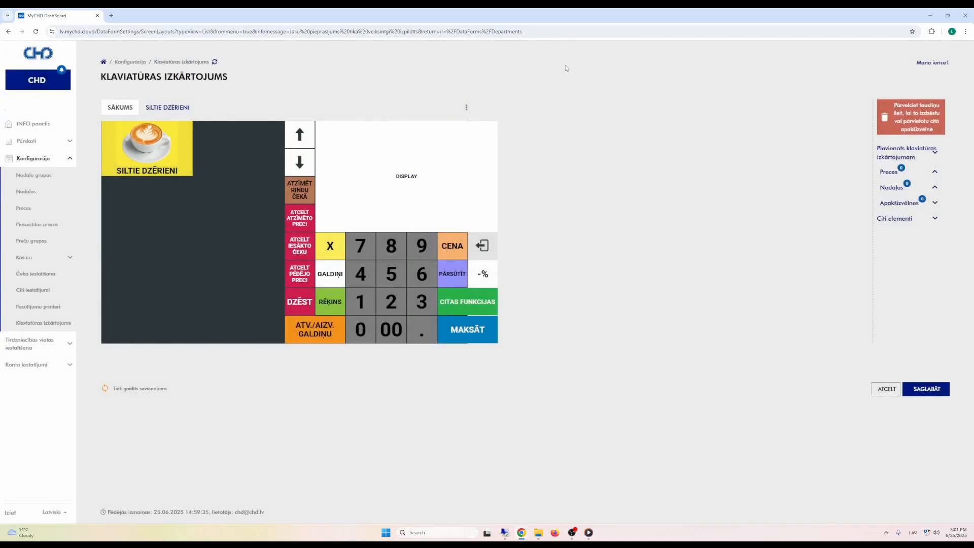
# Step: Load the default key colours via Ielādēt noklusējuma krāsas, close the key dialog, and switch to SILTIE DZĒRIENI
pyautogui.click(467, 108)
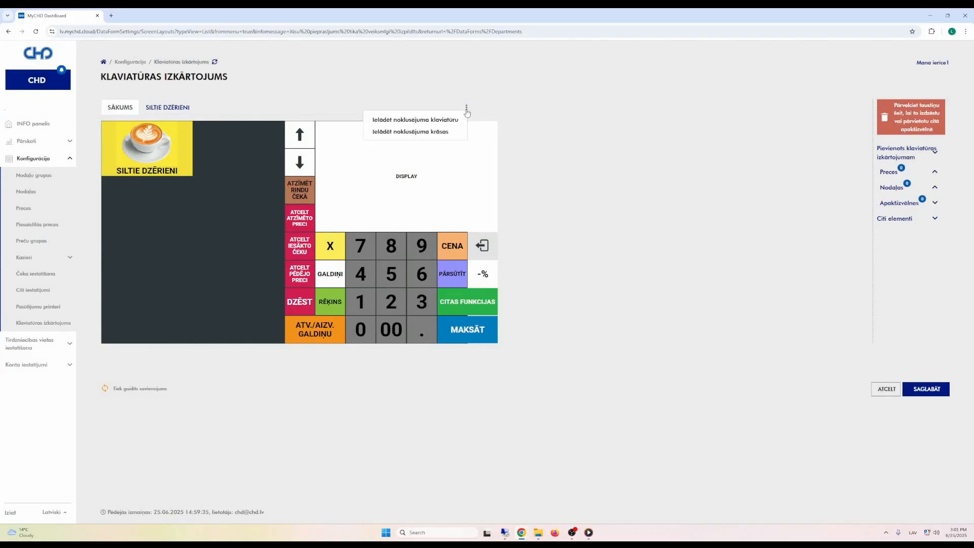
pyautogui.click(442, 133)
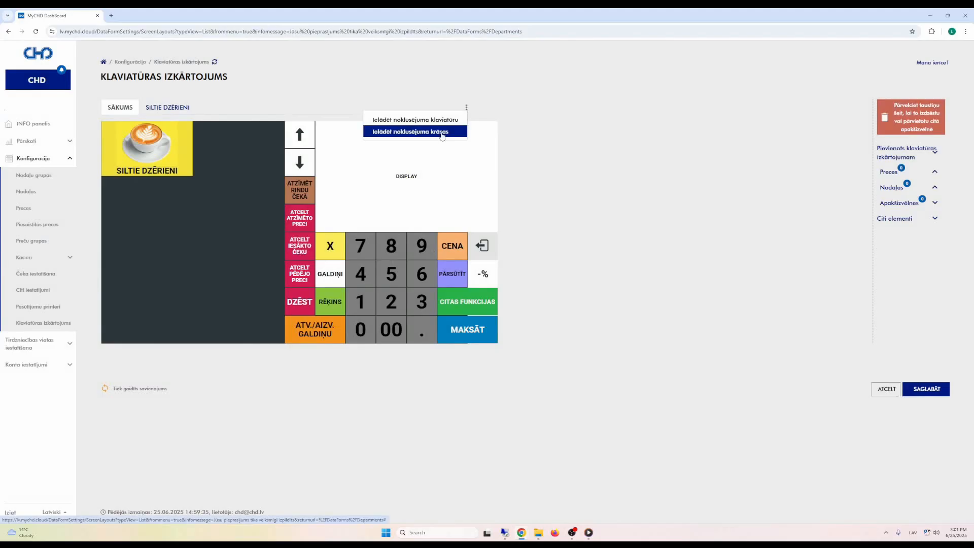
pyautogui.click(184, 142)
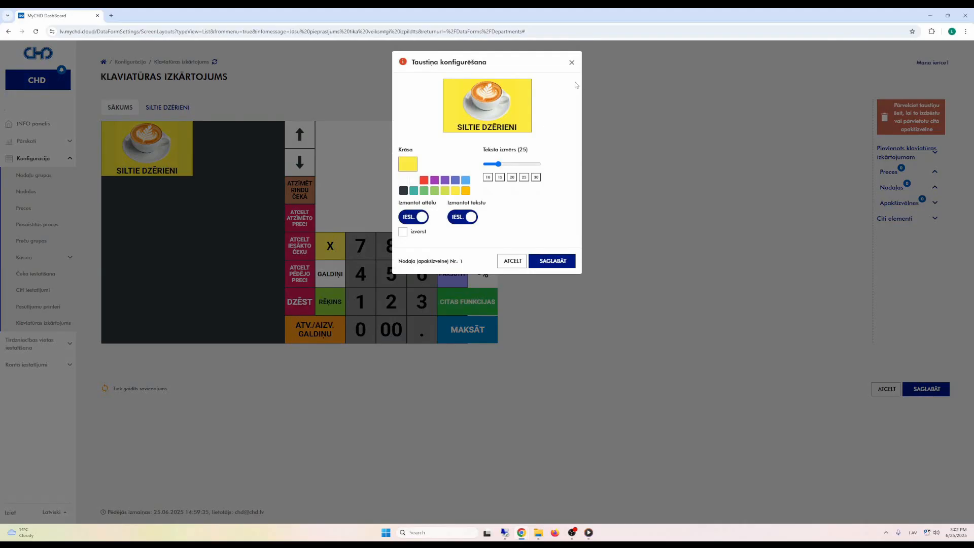
pyautogui.click(572, 62)
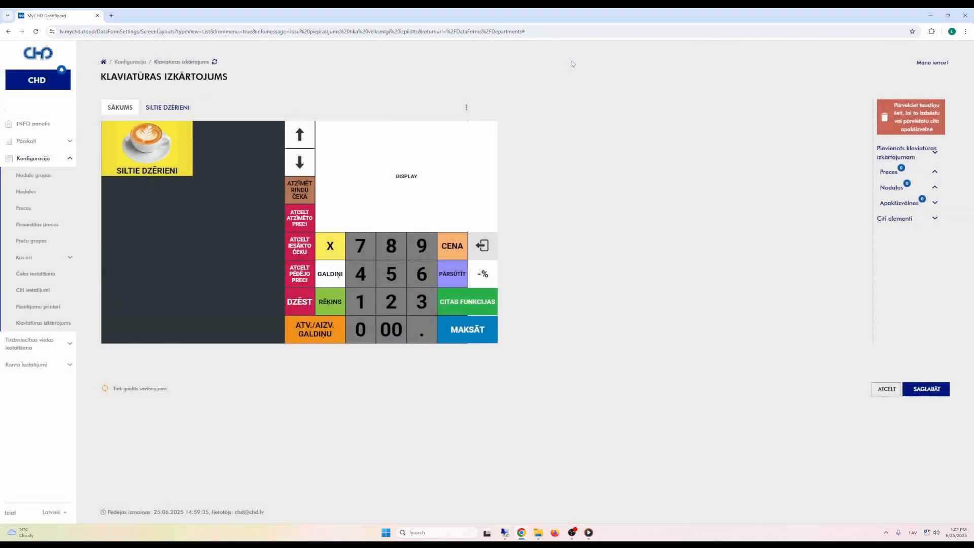
pyautogui.click(175, 112)
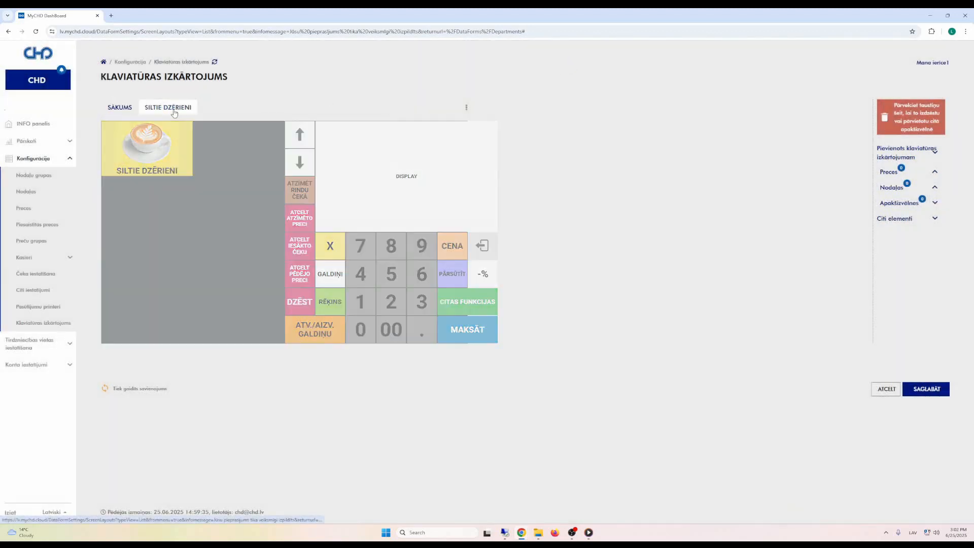